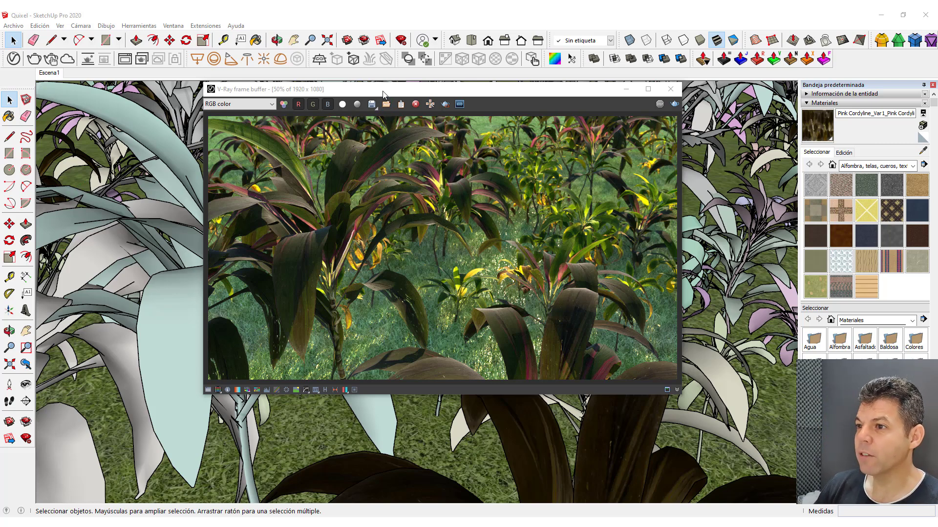
- Move the V-Ray frame buffer aside and minimize it, then minimize SketchUp to reveal the browser
{"action": "left_click_drag", "start_coordinate": [384, 94], "coordinate": [559, 58]}
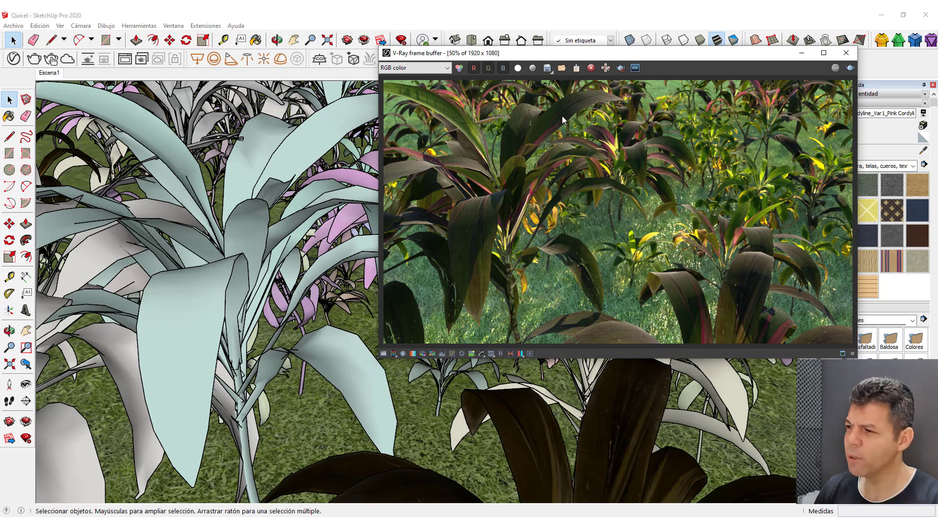
{"action": "left_click", "coordinate": [805, 55]}
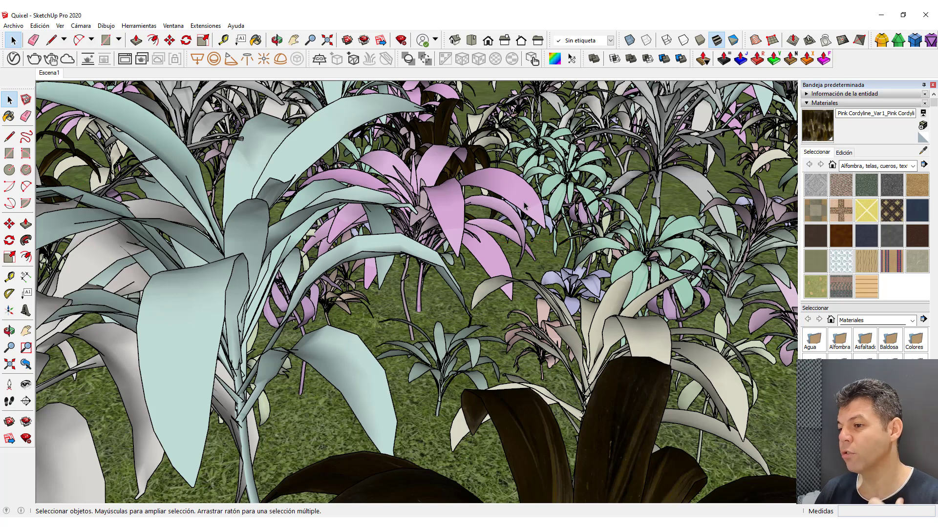
{"action": "left_click", "coordinate": [881, 15]}
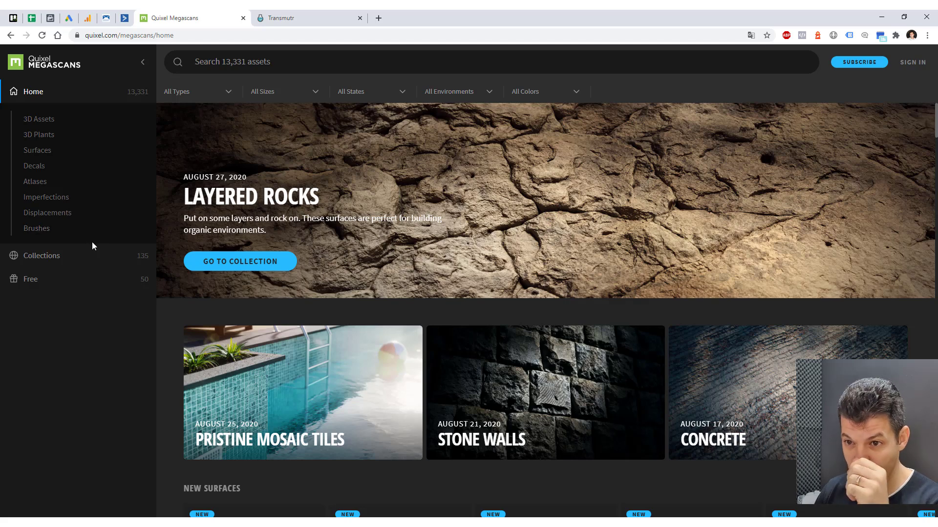
- Browse the Megascans 3D Assets category, scrolling through its listings
{"action": "left_click", "coordinate": [40, 125]}
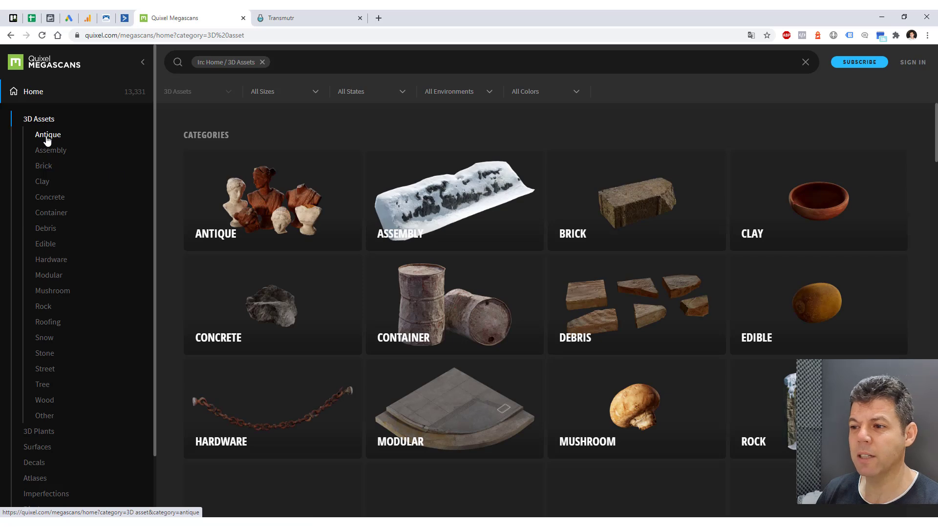
{"action": "scroll", "coordinate": [411, 271], "scroll_direction": "down", "scroll_amount": 2}
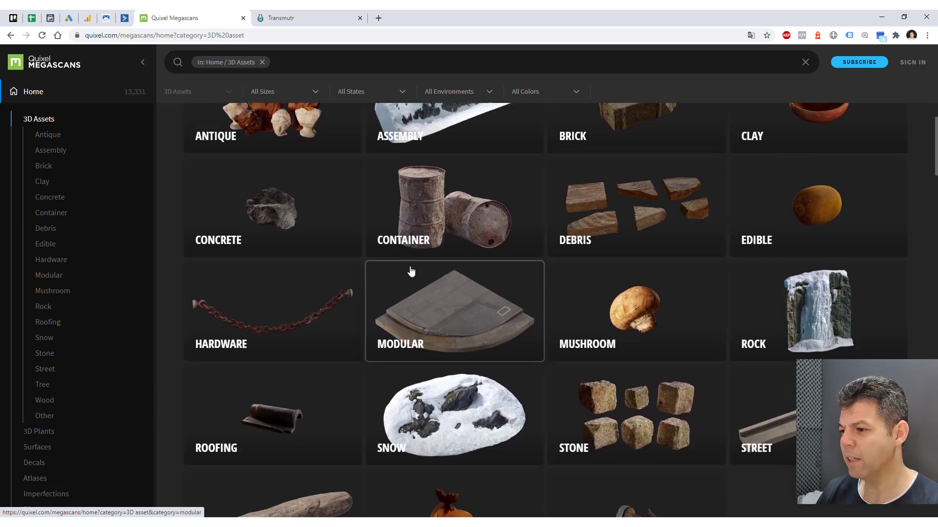
{"action": "scroll", "coordinate": [411, 272], "scroll_direction": "down", "scroll_amount": 2}
{"action": "scroll", "coordinate": [430, 262], "scroll_direction": "down", "scroll_amount": 3}
{"action": "scroll", "coordinate": [517, 242], "scroll_direction": "down", "scroll_amount": 1}
{"action": "scroll", "coordinate": [442, 286], "scroll_direction": "down", "scroll_amount": 2}
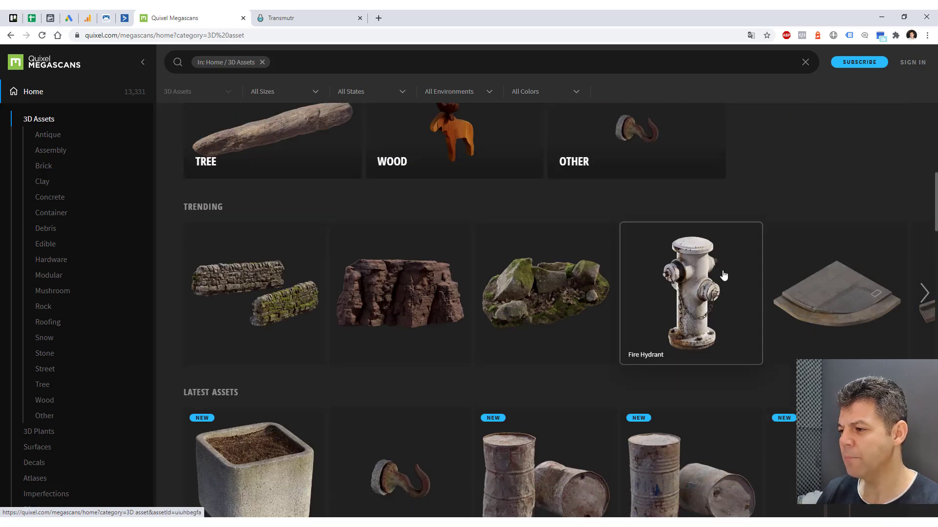
{"action": "scroll", "coordinate": [715, 271], "scroll_direction": "down", "scroll_amount": 2}
{"action": "scroll", "coordinate": [645, 220], "scroll_direction": "down", "scroll_amount": 1}
{"action": "scroll", "coordinate": [562, 284], "scroll_direction": "down", "scroll_amount": 2}
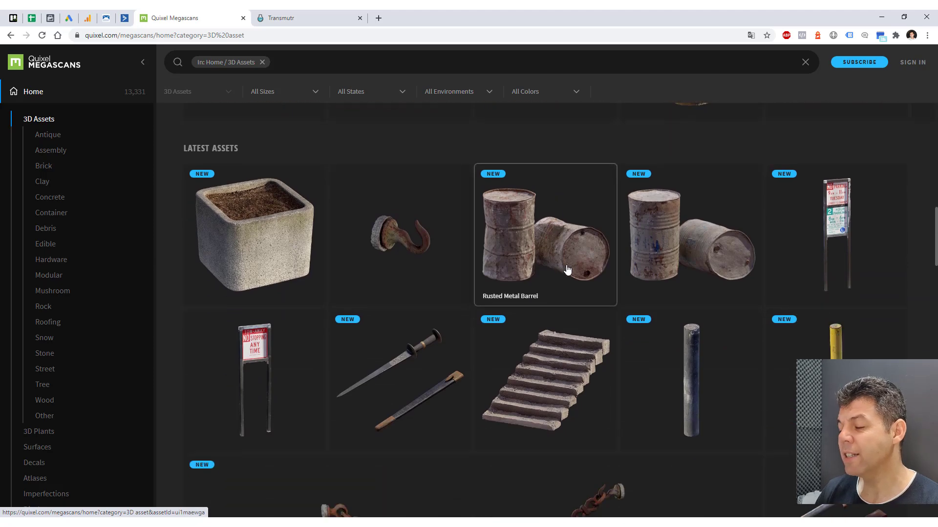
{"action": "scroll", "coordinate": [567, 270], "scroll_direction": "up", "scroll_amount": 1}
{"action": "scroll", "coordinate": [574, 251], "scroll_direction": "up", "scroll_amount": 2}
{"action": "scroll", "coordinate": [635, 246], "scroll_direction": "up", "scroll_amount": 1}
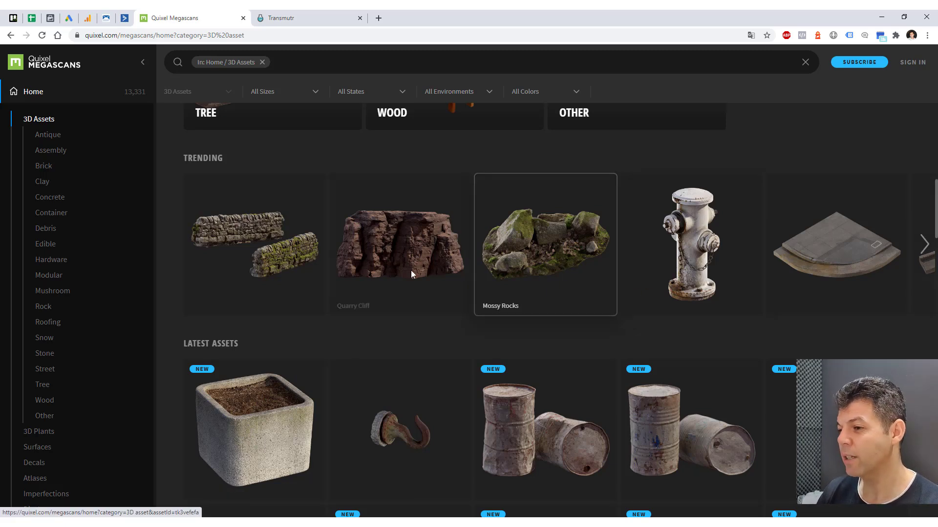
{"action": "scroll", "coordinate": [163, 251], "scroll_direction": "up", "scroll_amount": 1}
- Look at Assembly, clear the filter, open 3D Plants, then view the Transmutr tab
{"action": "left_click", "coordinate": [59, 150]}
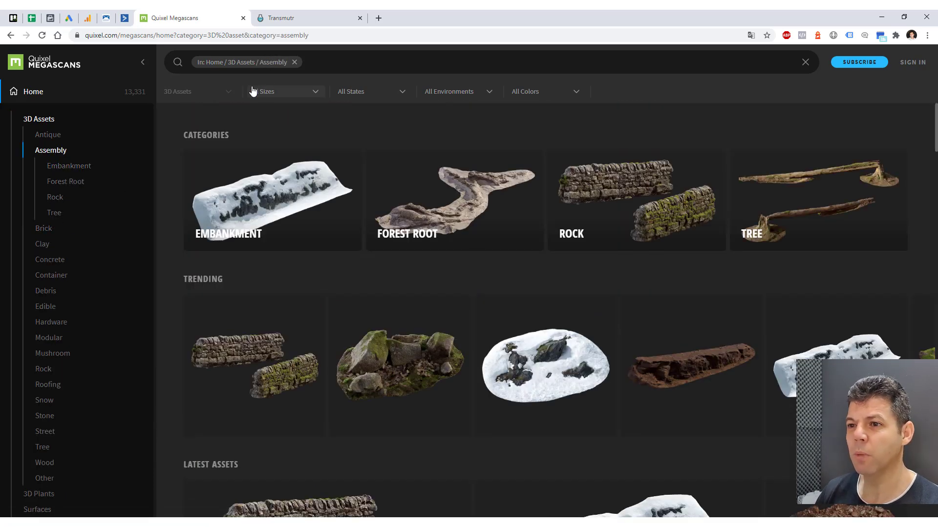
{"action": "left_click", "coordinate": [294, 62]}
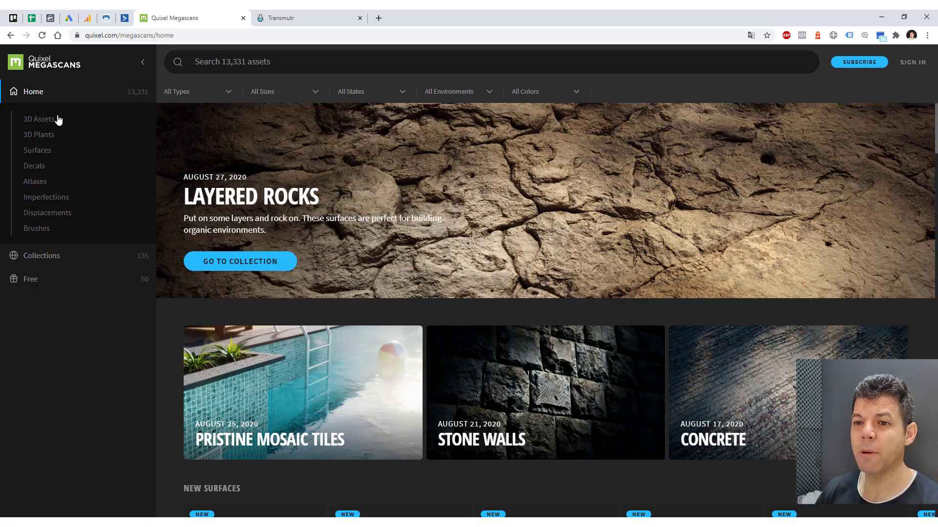
{"action": "left_click", "coordinate": [48, 136]}
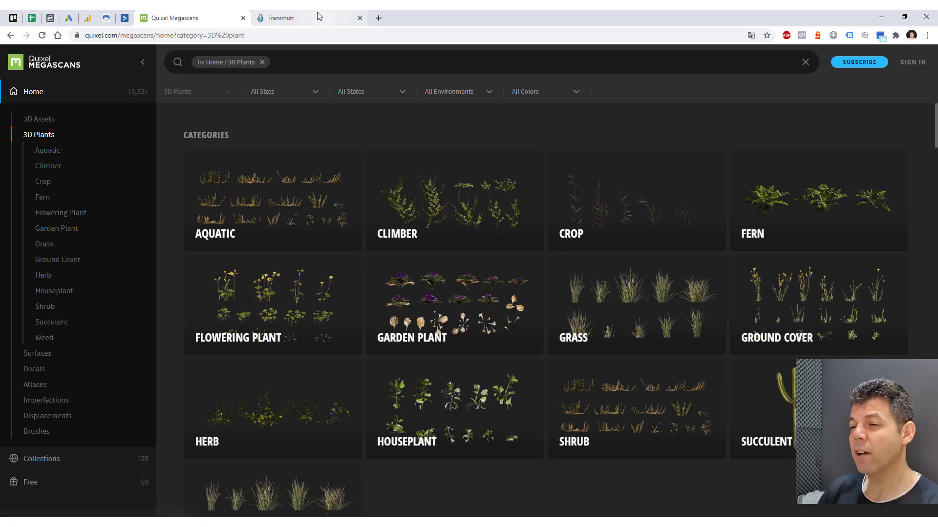
{"action": "left_click", "coordinate": [280, 18]}
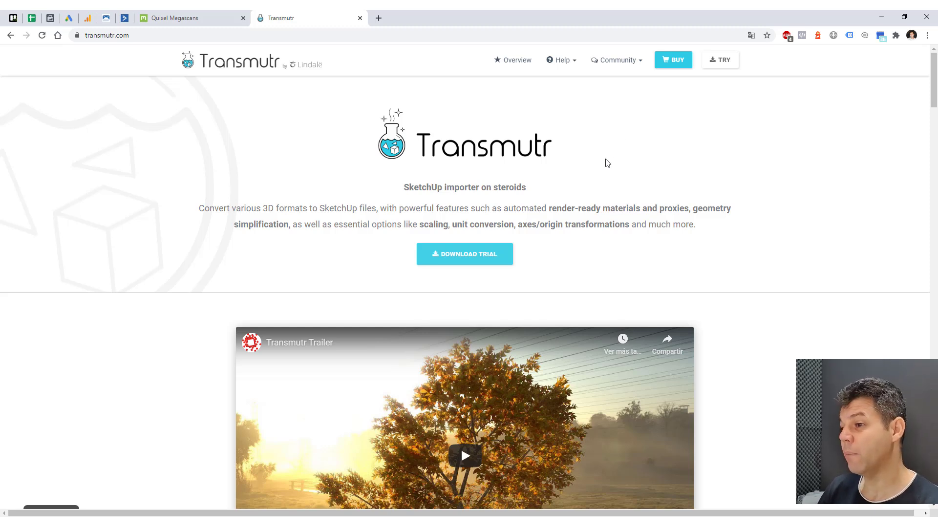
- Skim the transmutr.com home page, then return to the Megascans 3D Plants page
{"action": "scroll", "coordinate": [597, 189], "scroll_direction": "down", "scroll_amount": 2}
{"action": "scroll", "coordinate": [599, 193], "scroll_direction": "up", "scroll_amount": 2}
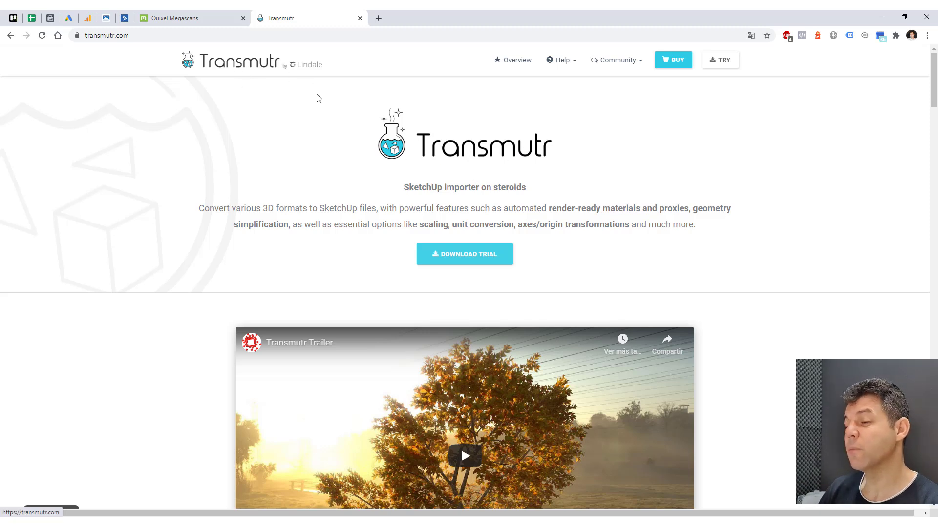
{"action": "left_click", "coordinate": [217, 18]}
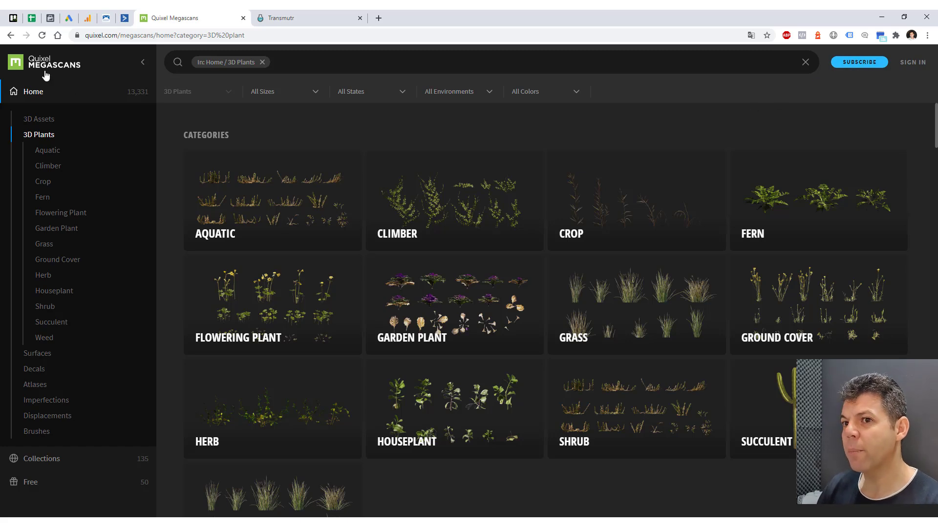
- Sign in to Quixel, find Download Bridge in the profile menu, and minimize Chrome
{"action": "left_click", "coordinate": [914, 65]}
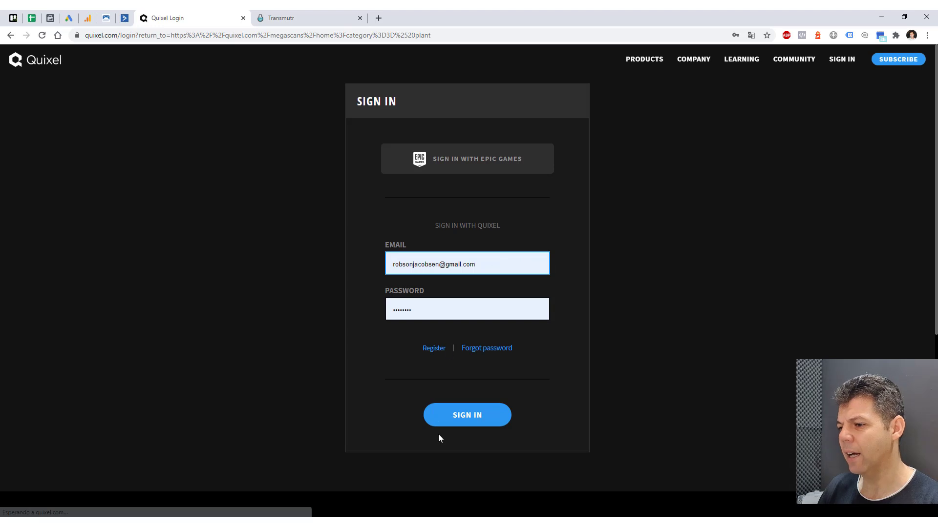
{"action": "left_click", "coordinate": [464, 417]}
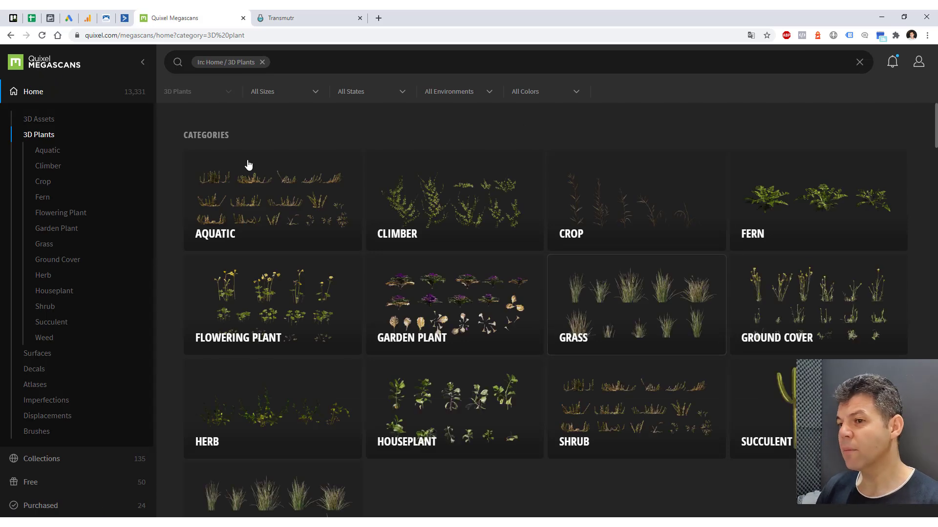
{"action": "left_click", "coordinate": [919, 63]}
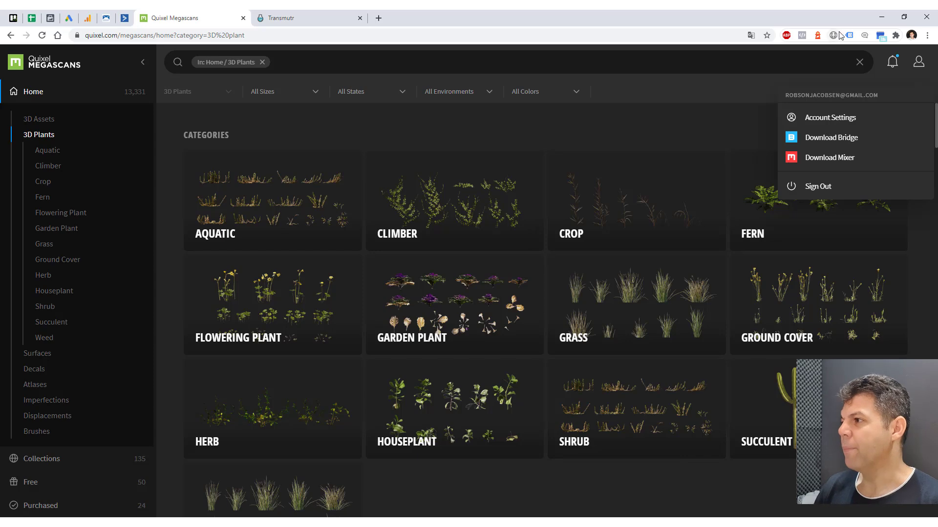
{"action": "left_click", "coordinate": [881, 17]}
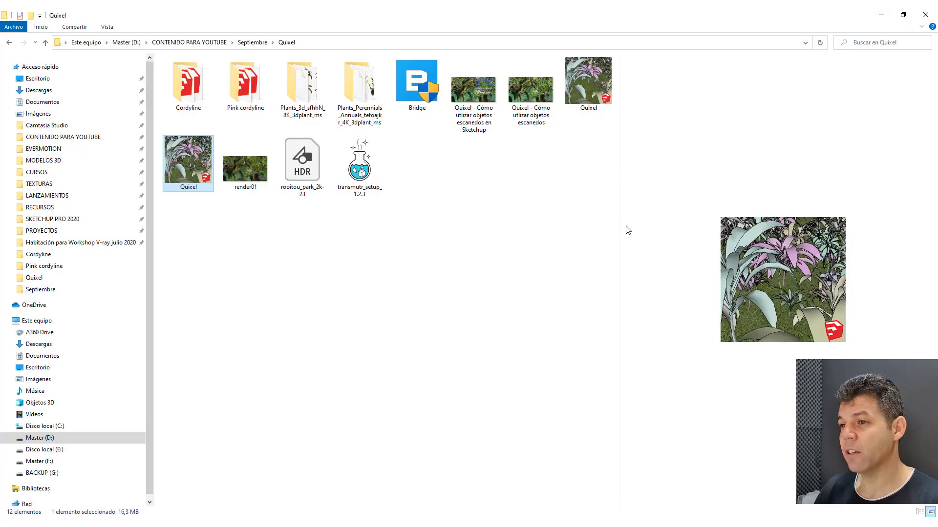
- Launch Transmutr from the desktop and park its window at the upper right
{"action": "left_click", "coordinate": [881, 15]}
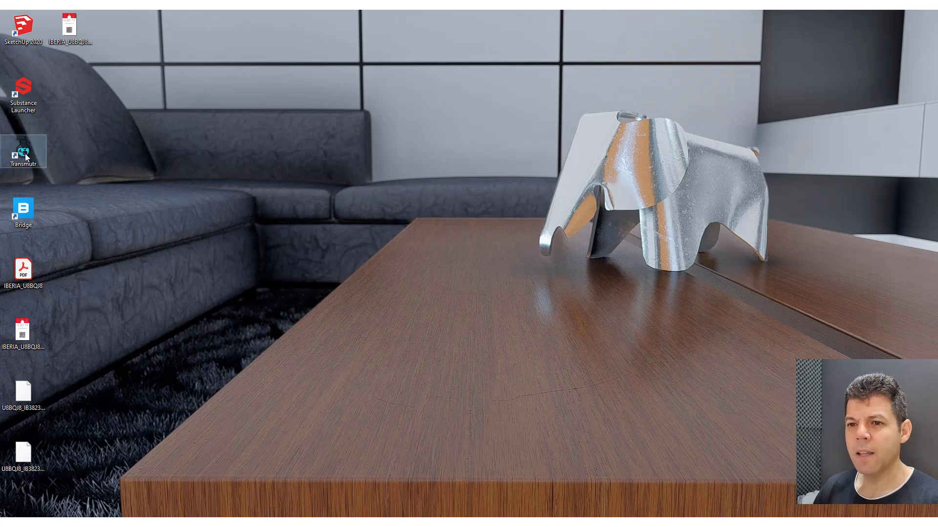
{"action": "left_click", "coordinate": [27, 157]}
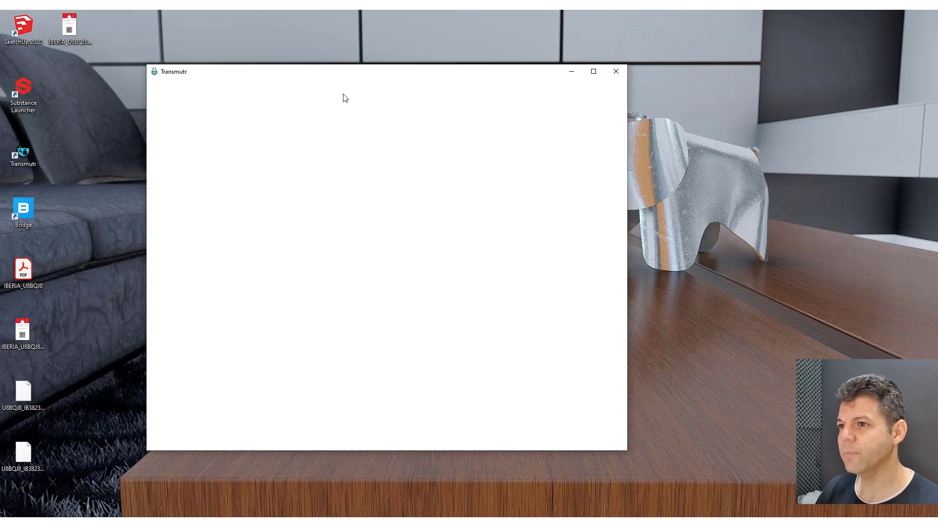
{"action": "left_click_drag", "start_coordinate": [336, 83], "coordinate": [636, 38]}
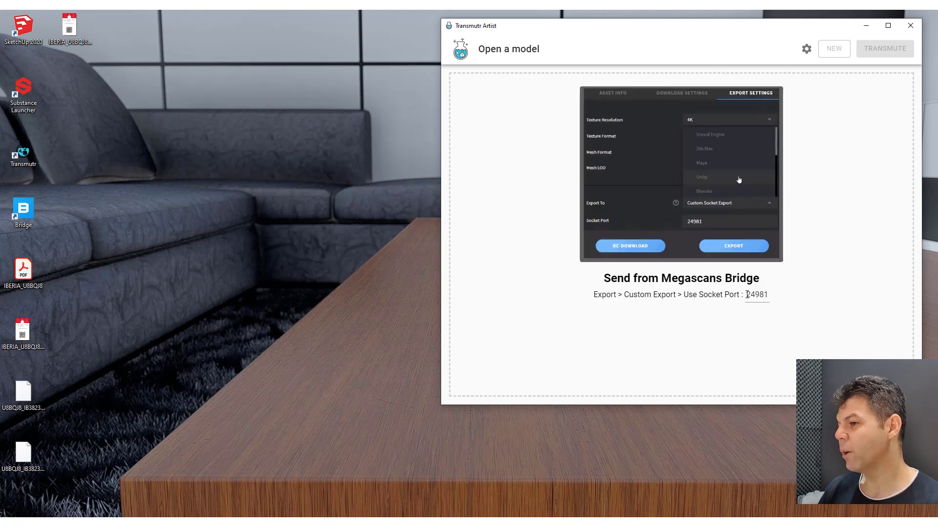
{"action": "left_click", "coordinate": [31, 208]}
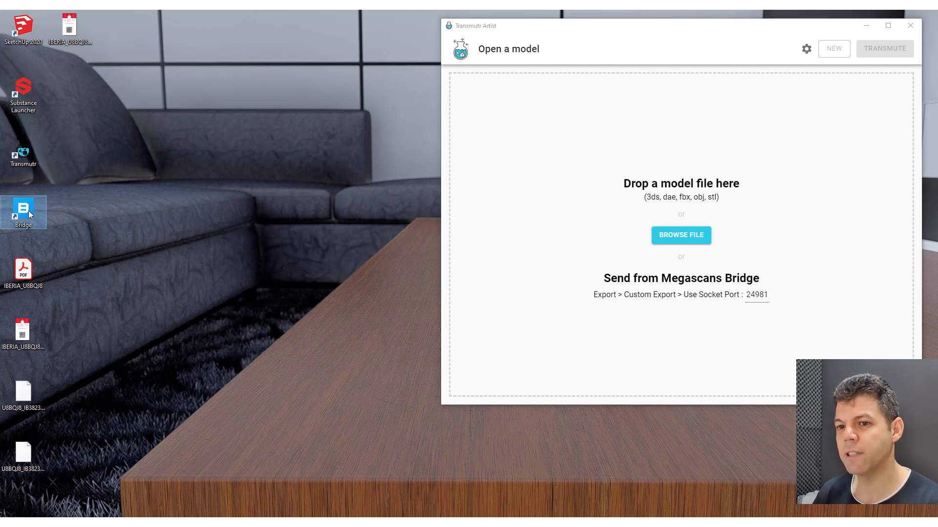
- Launch Quixel Bridge maximized and open Ginger Lily under 3D Plants › Garden Plant
{"action": "double_click", "coordinate": [28, 212]}
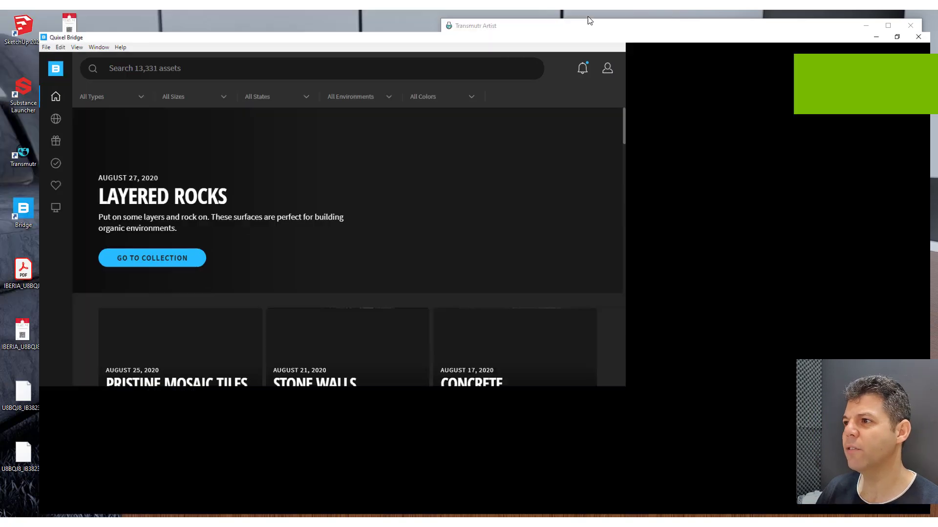
{"action": "left_click", "coordinate": [588, 18]}
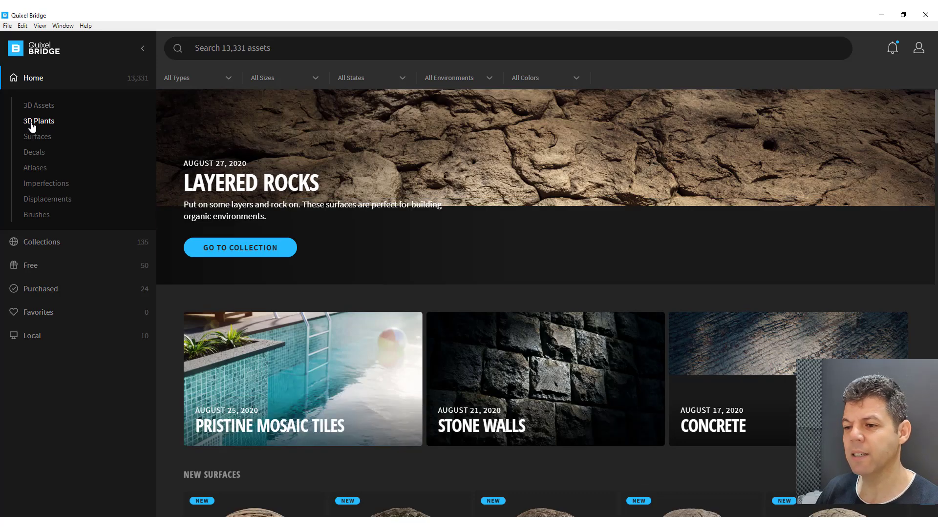
{"action": "left_click", "coordinate": [42, 126]}
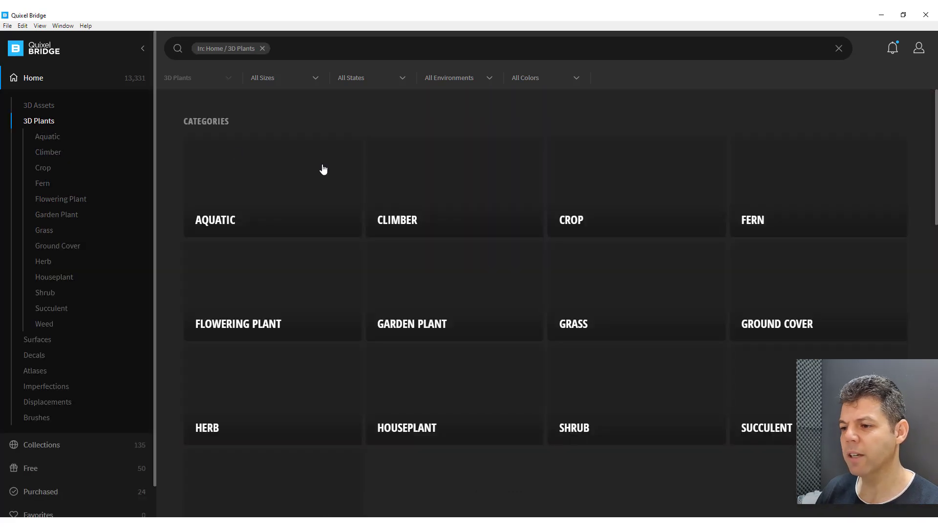
{"action": "left_click", "coordinate": [454, 302]}
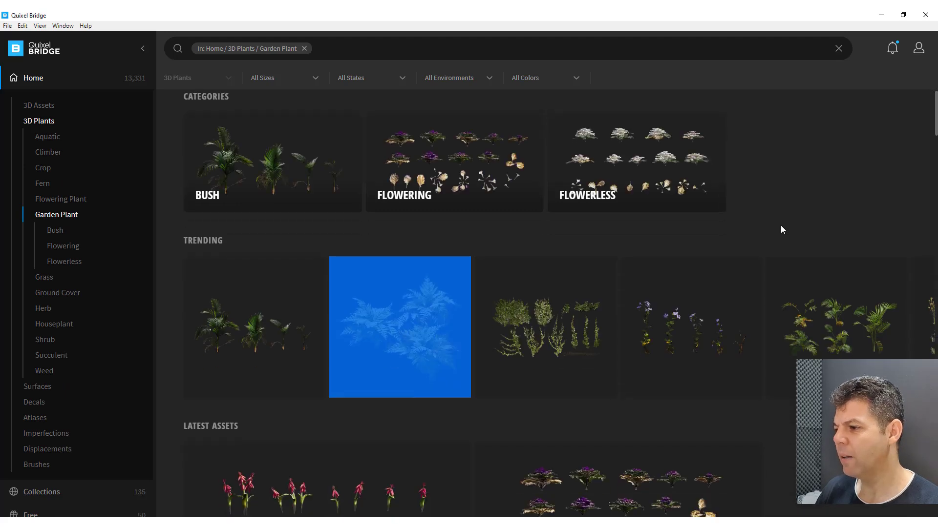
{"action": "scroll", "coordinate": [776, 230], "scroll_direction": "down", "scroll_amount": 2}
{"action": "scroll", "coordinate": [747, 242], "scroll_direction": "down", "scroll_amount": 1}
{"action": "scroll", "coordinate": [675, 355], "scroll_direction": "down", "scroll_amount": 3}
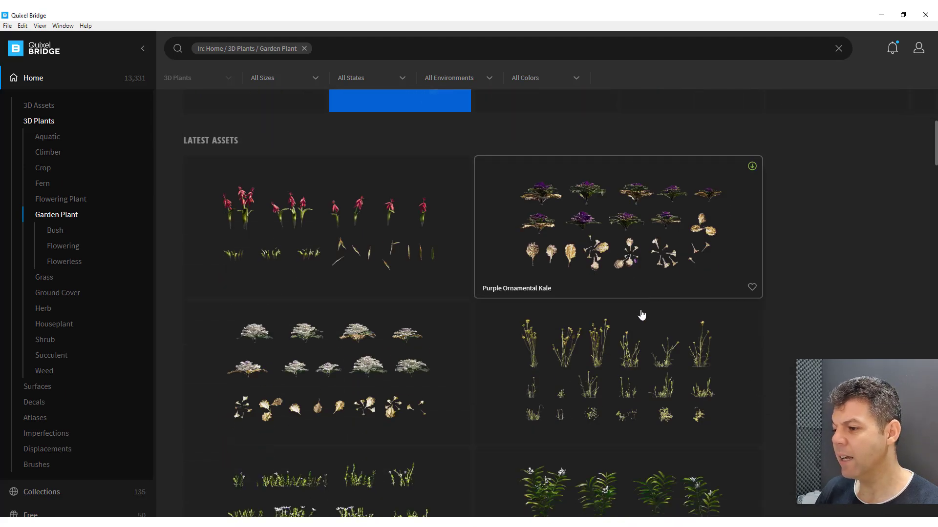
{"action": "scroll", "coordinate": [640, 314], "scroll_direction": "down", "scroll_amount": 2}
{"action": "left_click", "coordinate": [605, 311]}
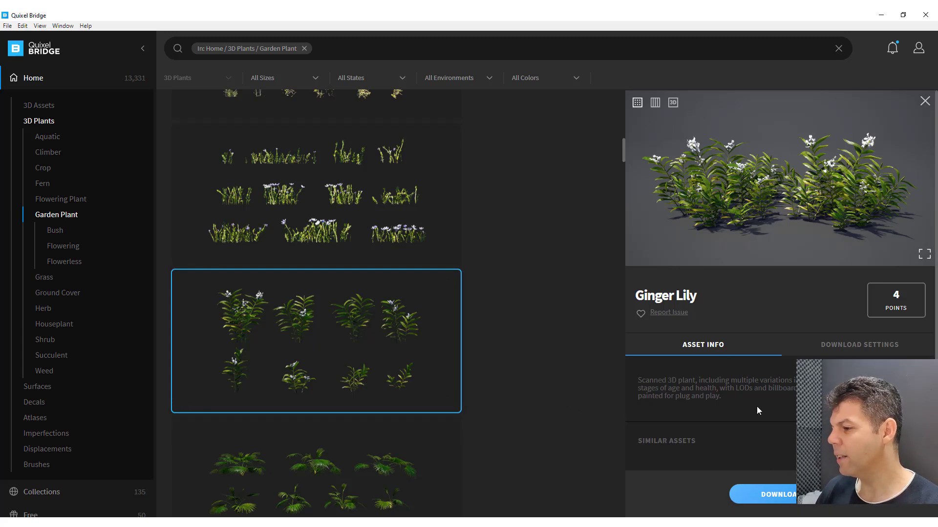
- Show Ginger Lily's download settings, trying 4K but keeping texture resolution at 2K
{"action": "left_click", "coordinate": [838, 347]}
{"action": "scroll", "coordinate": [789, 357], "scroll_direction": "down", "scroll_amount": 1}
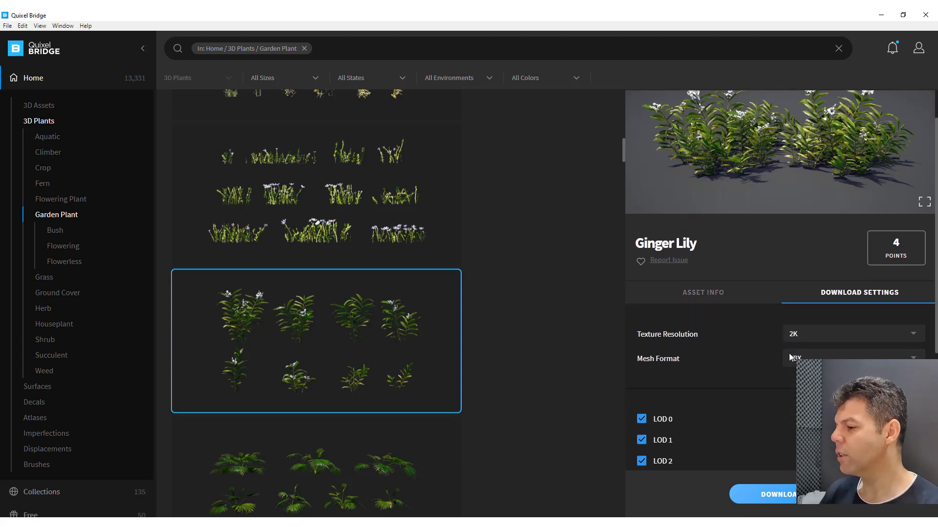
{"action": "scroll", "coordinate": [789, 353], "scroll_direction": "down", "scroll_amount": 1}
{"action": "scroll", "coordinate": [721, 362], "scroll_direction": "down", "scroll_amount": 2}
{"action": "scroll", "coordinate": [720, 363], "scroll_direction": "up", "scroll_amount": 2}
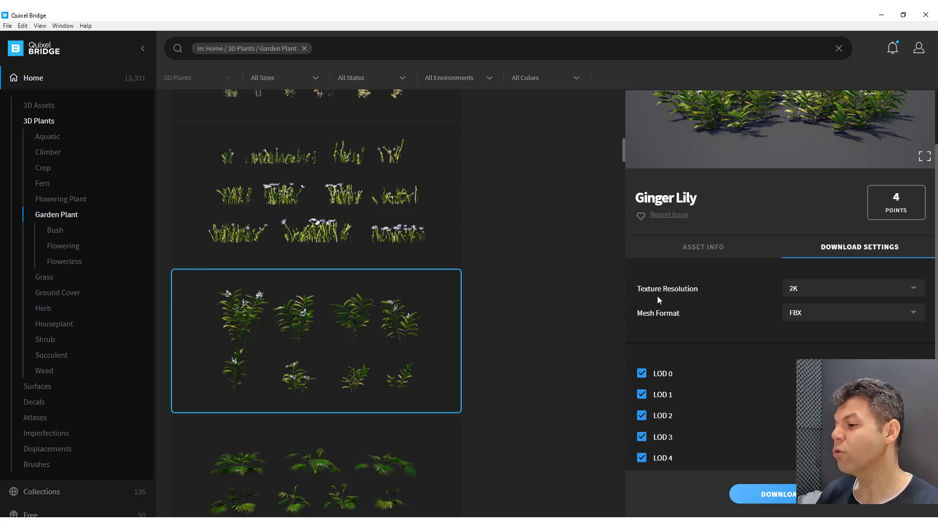
{"action": "left_click", "coordinate": [814, 288]}
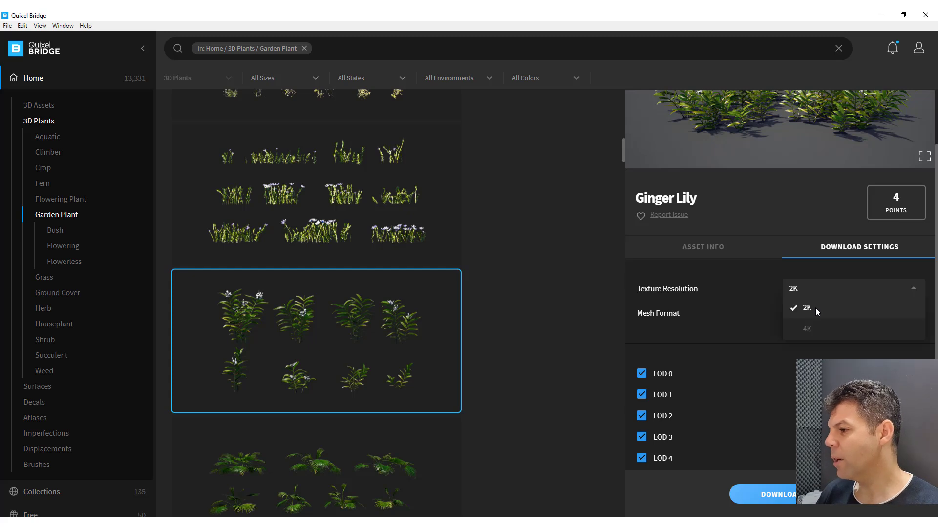
{"action": "left_click", "coordinate": [809, 329]}
{"action": "left_click", "coordinate": [810, 289]}
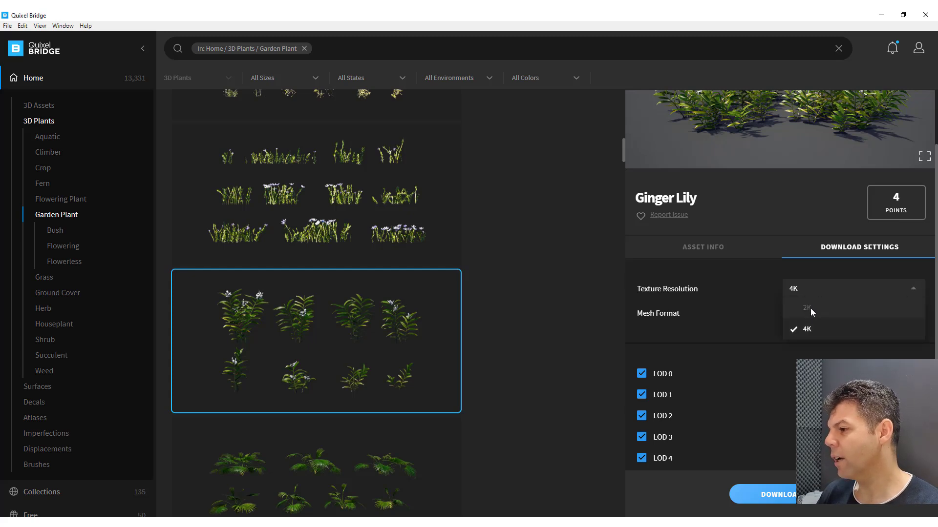
{"action": "left_click", "coordinate": [810, 308]}
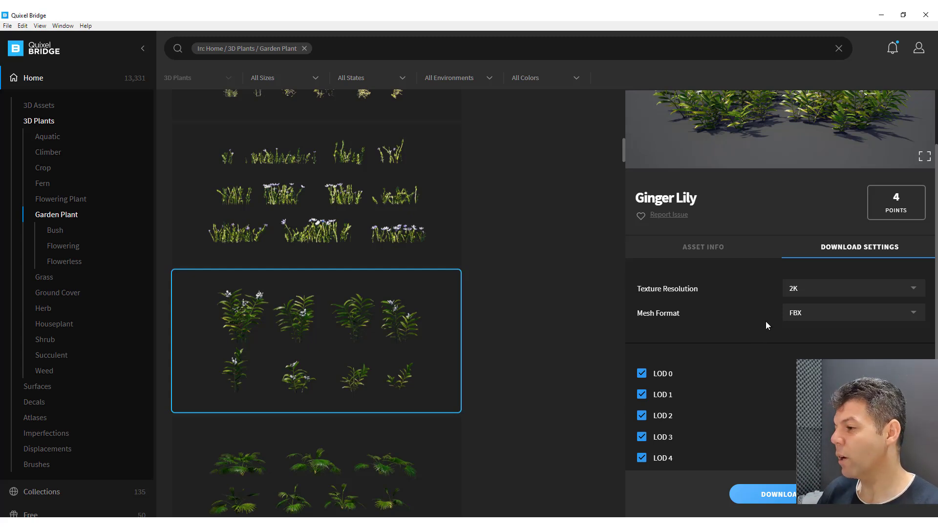
{"action": "left_click", "coordinate": [821, 288]}
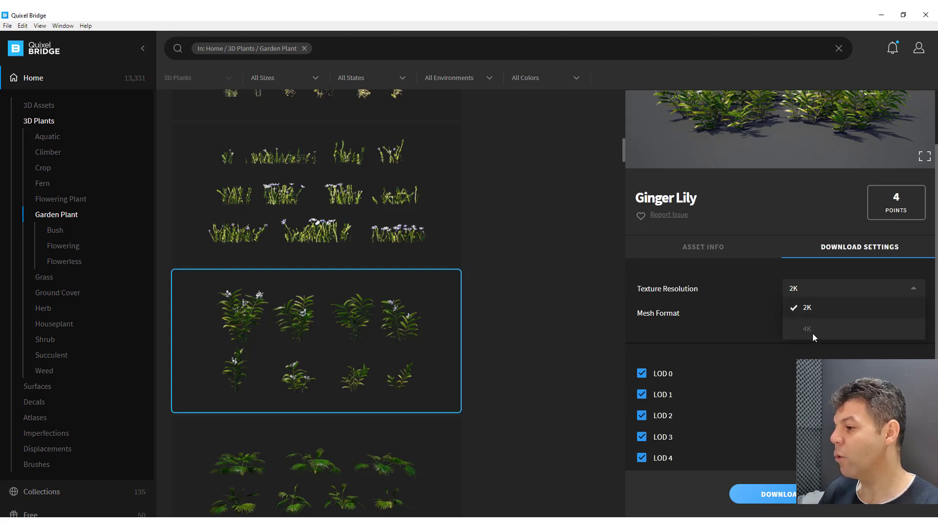
{"action": "left_click", "coordinate": [807, 307]}
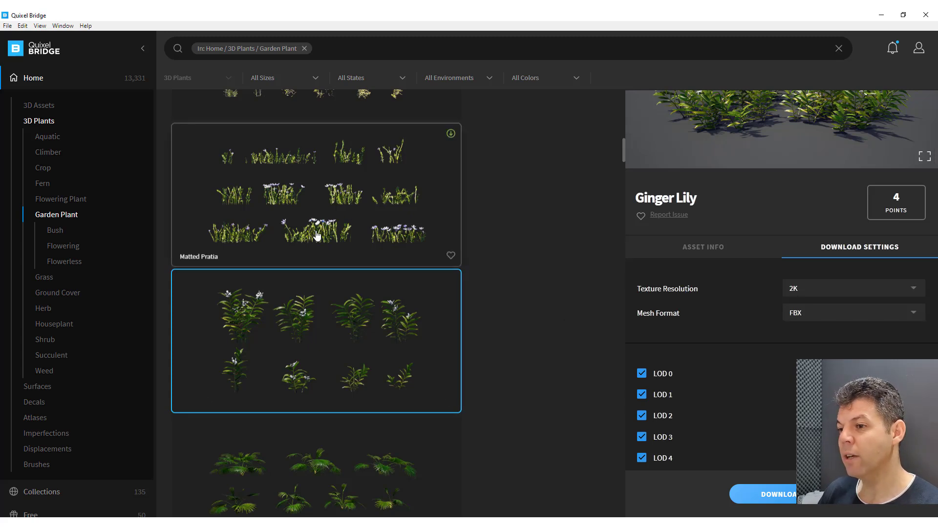
- Compare Matted Pratia's options, then reselect Ginger Lily with mesh format kept at FBX
{"action": "left_click", "coordinate": [371, 244]}
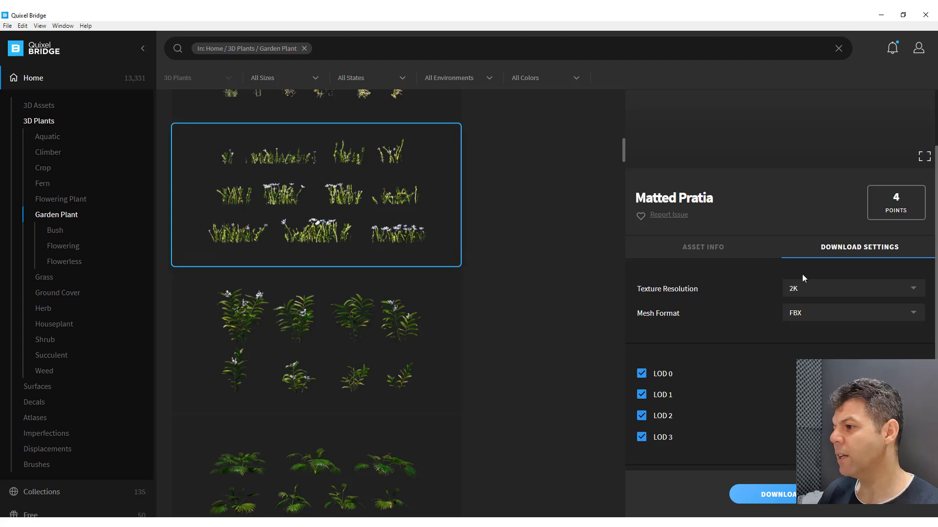
{"action": "left_click", "coordinate": [823, 288]}
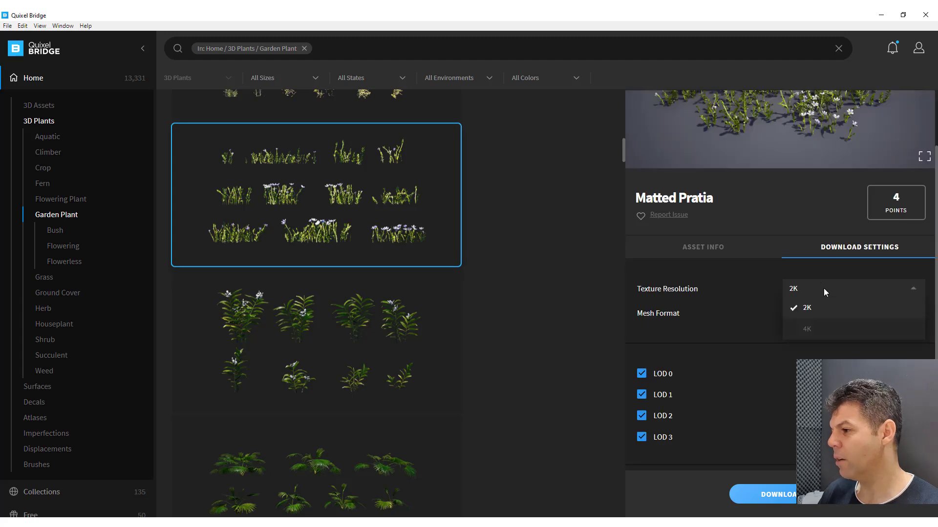
{"action": "left_click", "coordinate": [357, 303]}
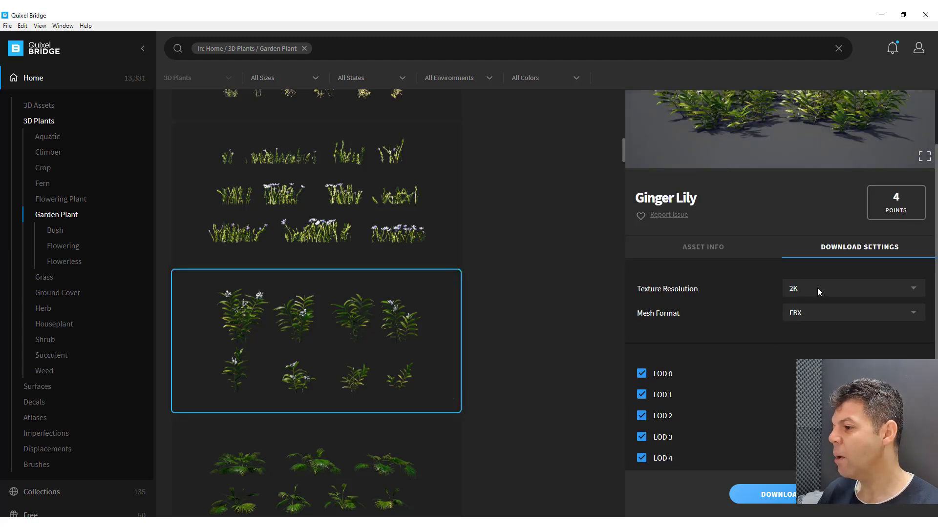
{"action": "left_click", "coordinate": [803, 314]}
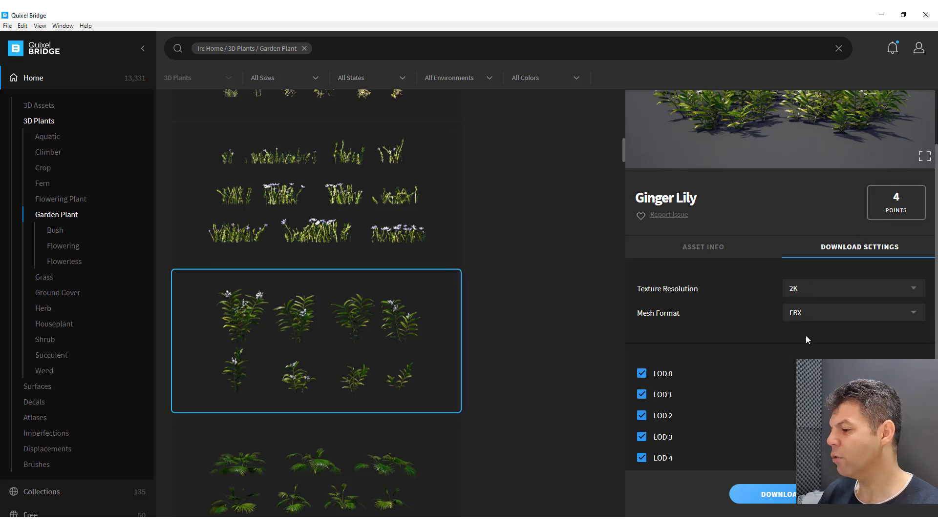
{"action": "scroll", "coordinate": [806, 339], "scroll_direction": "down", "scroll_amount": 2}
{"action": "scroll", "coordinate": [781, 361], "scroll_direction": "down", "scroll_amount": 3}
{"action": "scroll", "coordinate": [814, 255], "scroll_direction": "up", "scroll_amount": 5}
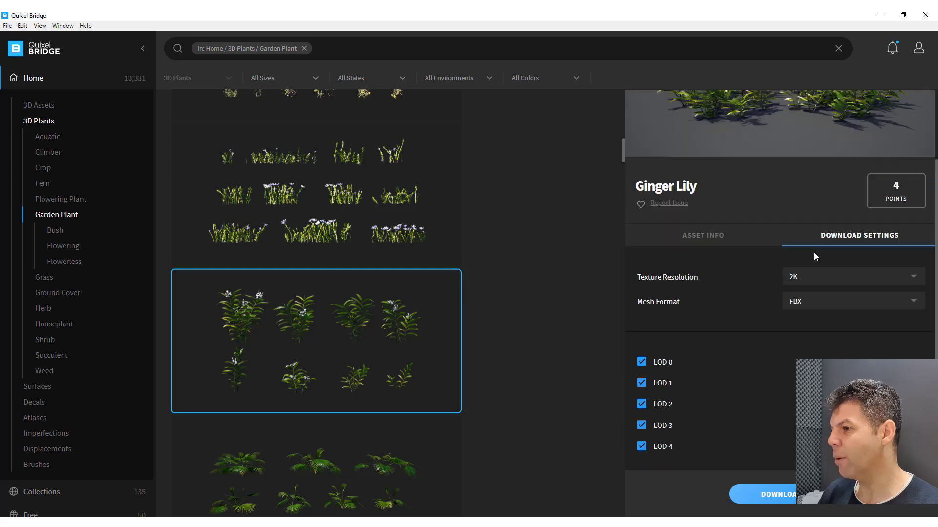
{"action": "scroll", "coordinate": [814, 252], "scroll_direction": "up", "scroll_amount": 1}
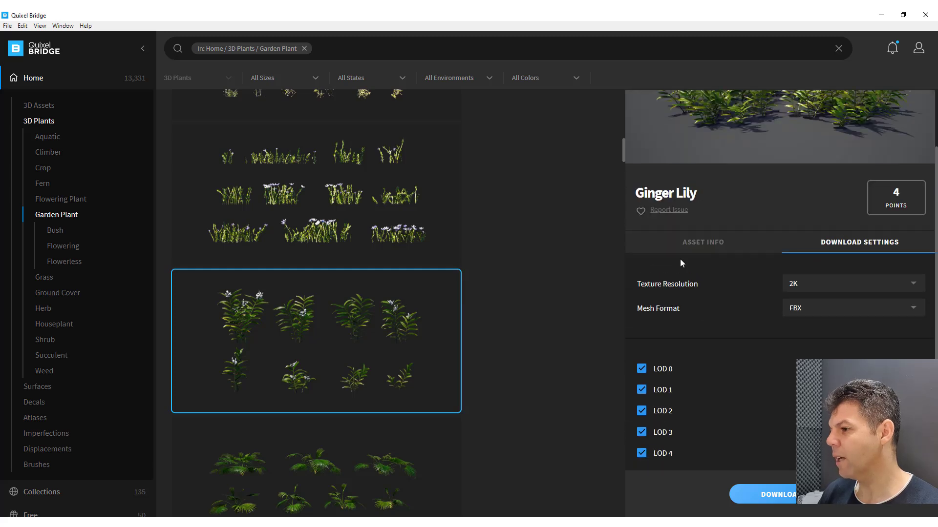
- Download Ginger Lily at 2K FBX and close its details panel
{"action": "left_click", "coordinate": [778, 495]}
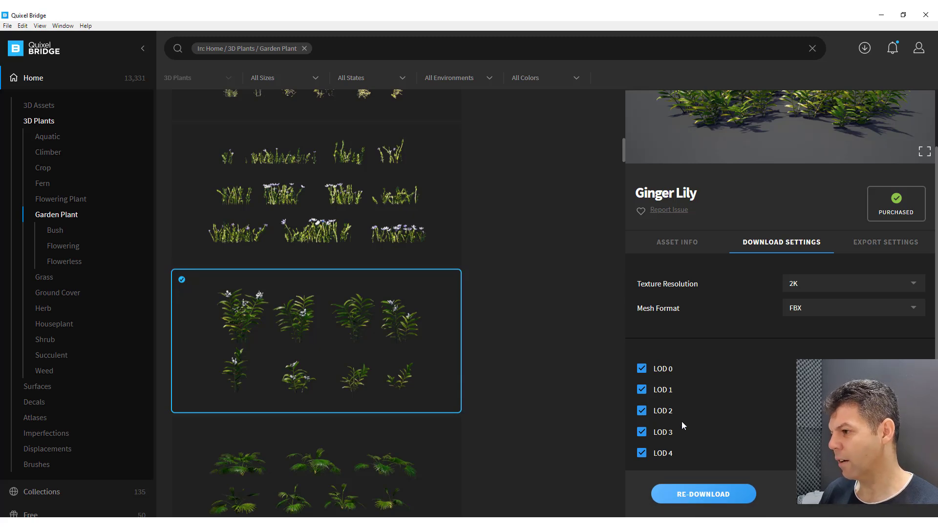
{"action": "left_click", "coordinate": [822, 285]}
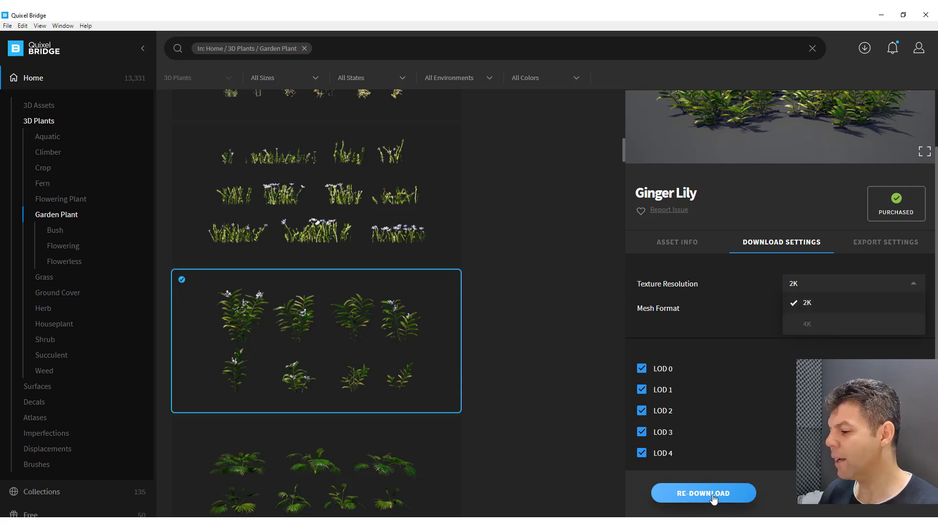
{"action": "left_click", "coordinate": [559, 376]}
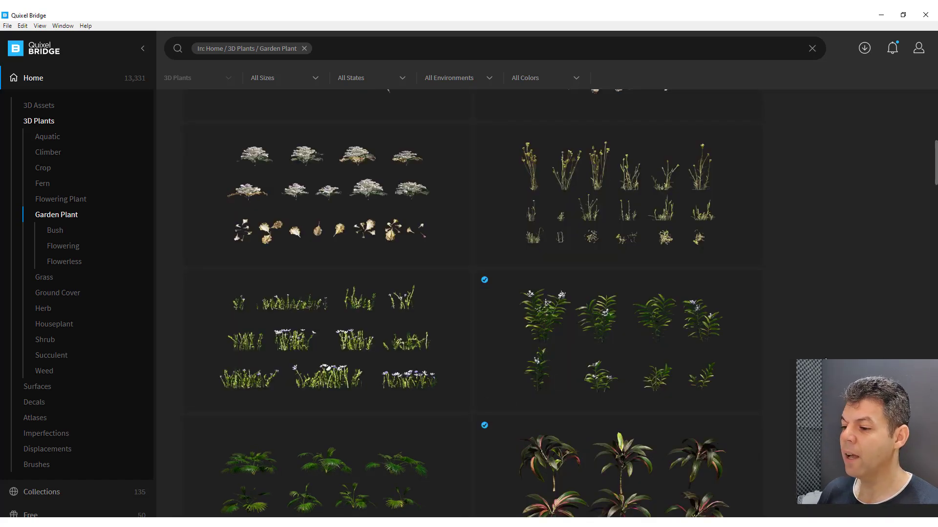
- Find Ginger Lily in the Garden Plant grid and reopen its details panel
{"action": "scroll", "coordinate": [787, 366], "scroll_direction": "down", "scroll_amount": 2}
{"action": "scroll", "coordinate": [464, 381], "scroll_direction": "down", "scroll_amount": 3}
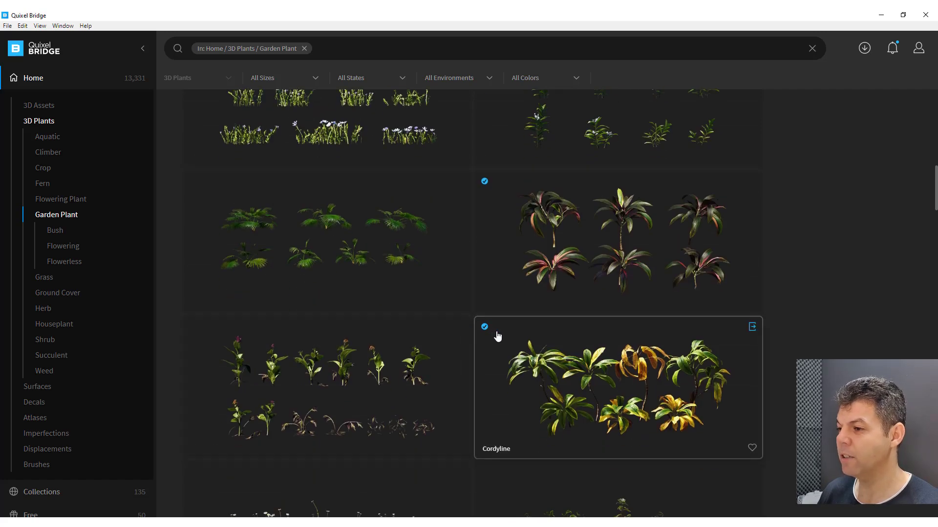
{"action": "scroll", "coordinate": [498, 327], "scroll_direction": "up", "scroll_amount": 2}
{"action": "scroll", "coordinate": [506, 180], "scroll_direction": "up", "scroll_amount": 2}
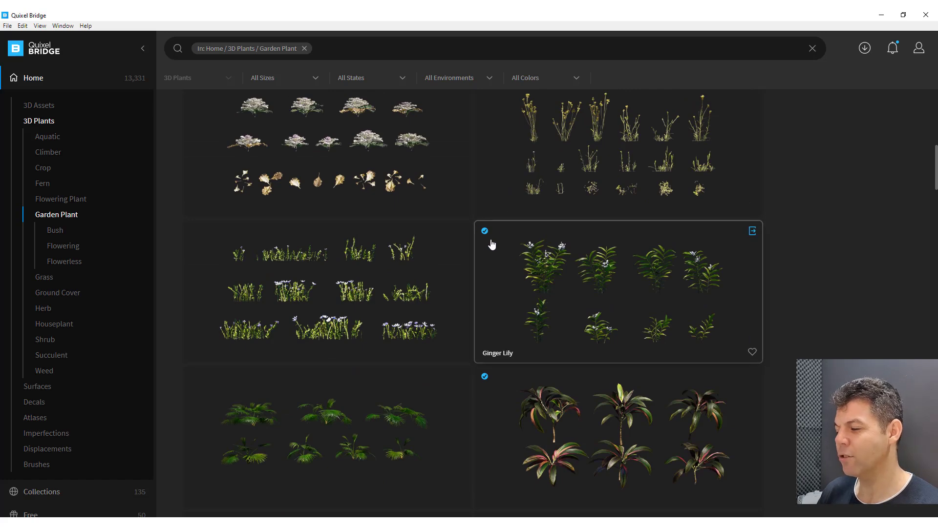
{"action": "left_click", "coordinate": [611, 277]}
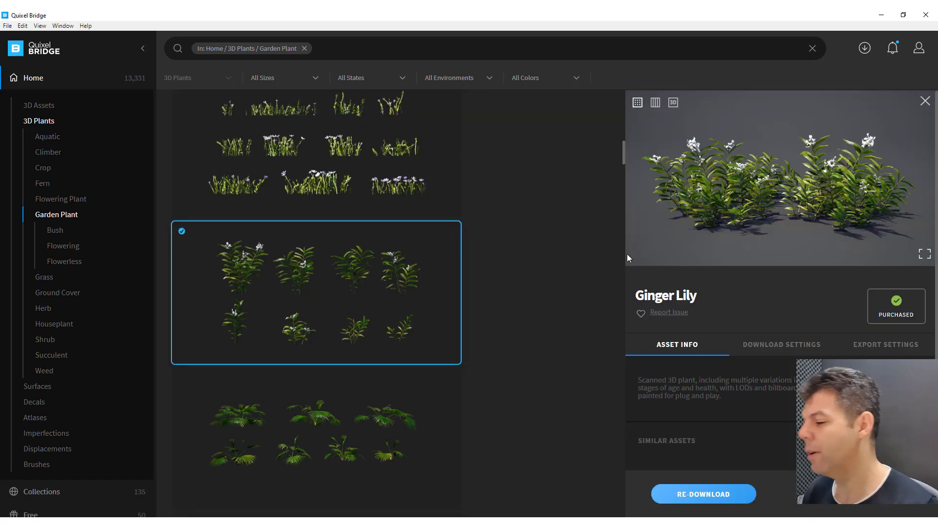
{"action": "scroll", "coordinate": [585, 268], "scroll_direction": "down", "scroll_amount": 1}
{"action": "scroll", "coordinate": [584, 268], "scroll_direction": "down", "scroll_amount": 1}
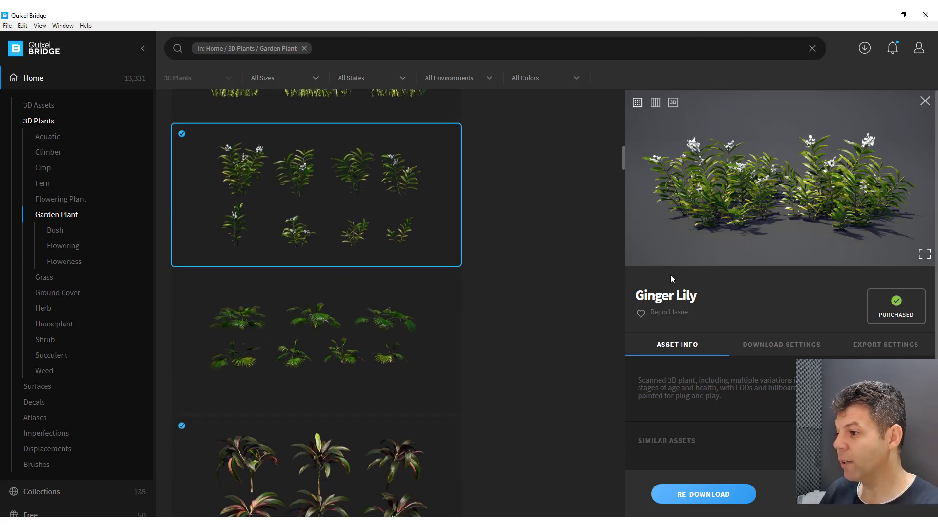
{"action": "scroll", "coordinate": [678, 263], "scroll_direction": "down", "scroll_amount": 1}
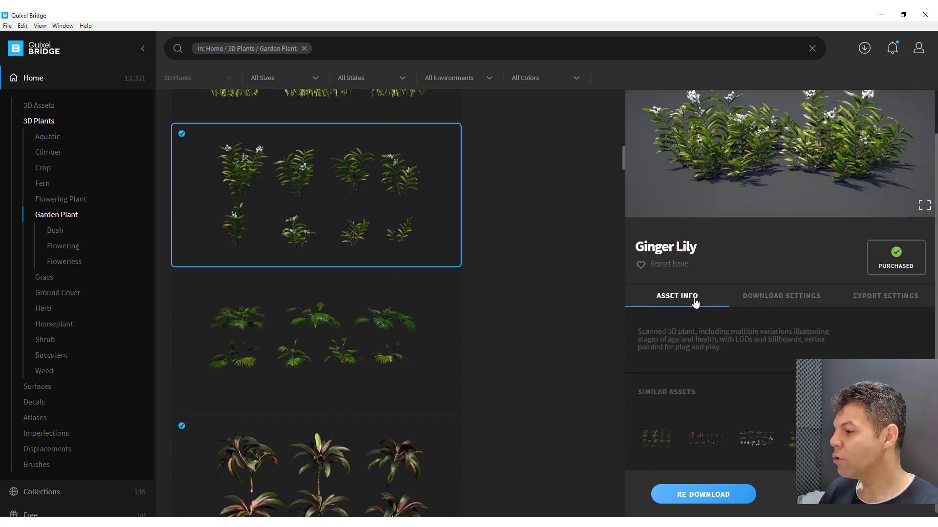
- Confirm Ginger Lily's Export To is Custom Socket Export, then Alt+Tab to Transmutr
{"action": "left_click", "coordinate": [876, 300]}
{"action": "scroll", "coordinate": [740, 372], "scroll_direction": "down", "scroll_amount": 1}
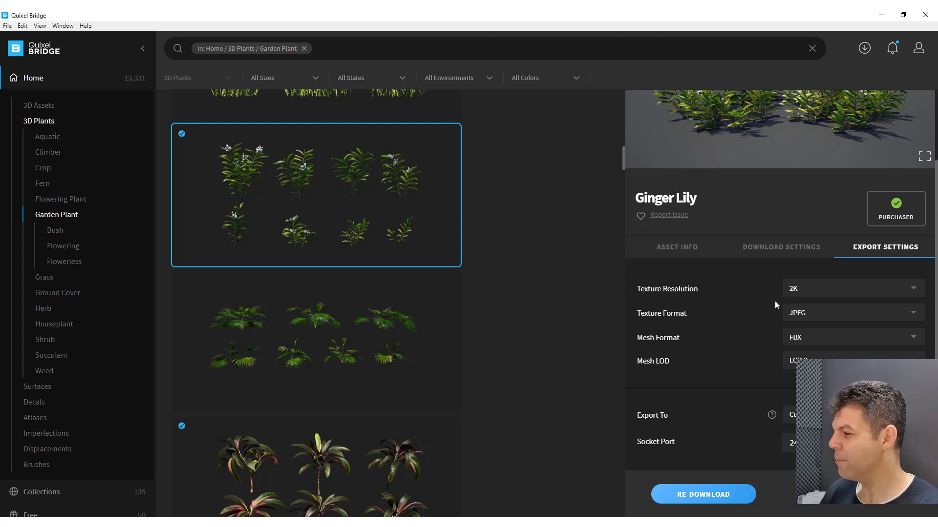
{"action": "scroll", "coordinate": [774, 301], "scroll_direction": "down", "scroll_amount": 1}
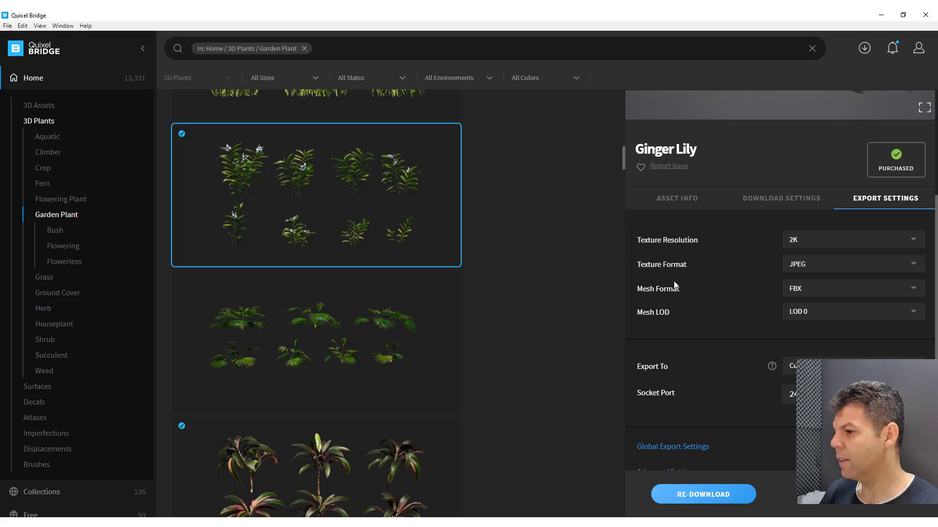
{"action": "scroll", "coordinate": [739, 311], "scroll_direction": "down", "scroll_amount": 1}
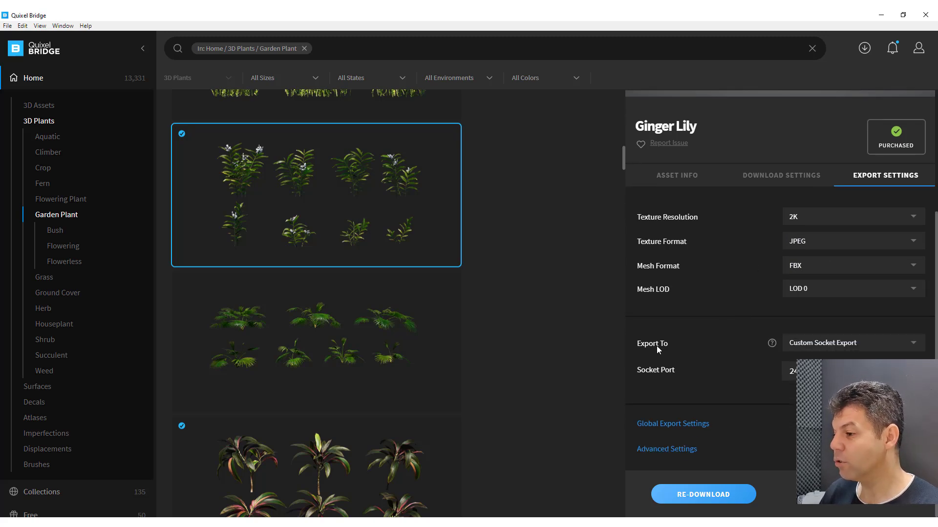
{"action": "left_click", "coordinate": [836, 348]}
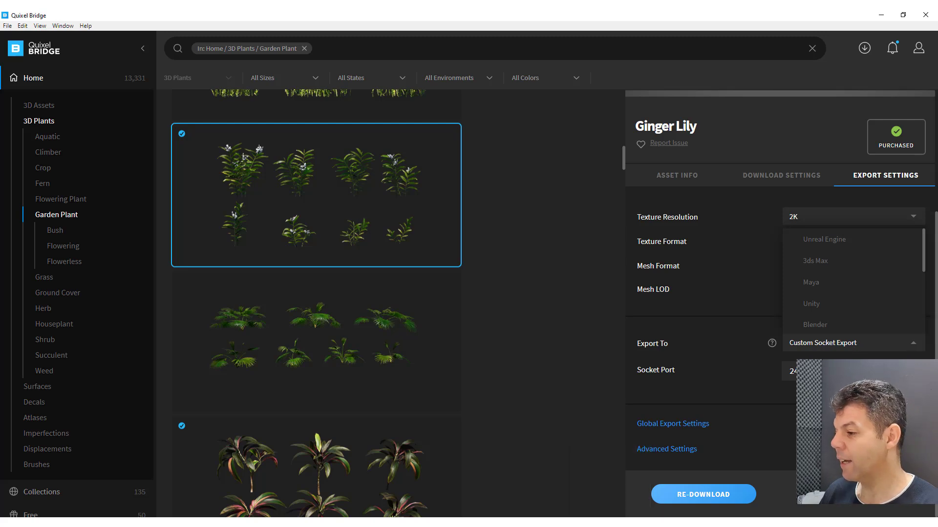
{"action": "key", "text": "alt+Tab"}
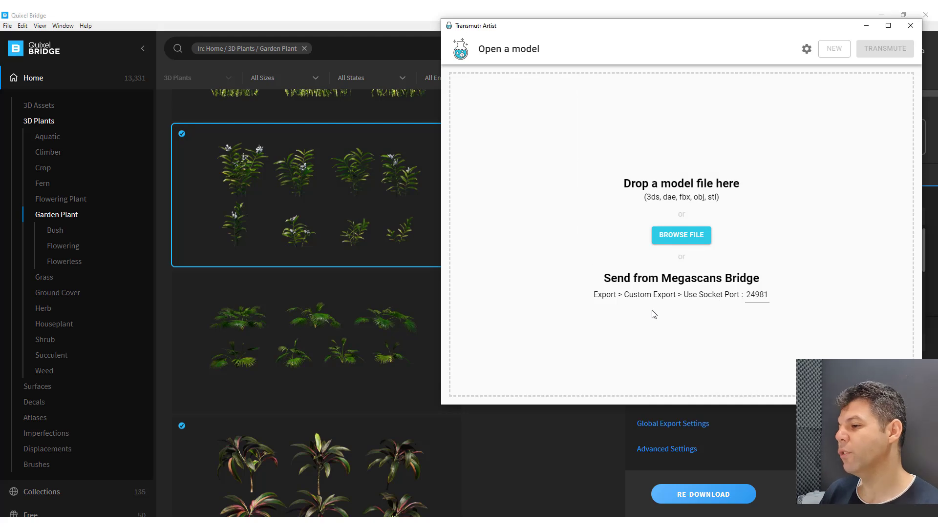
{"action": "mouse_move", "coordinate": [757, 295]}
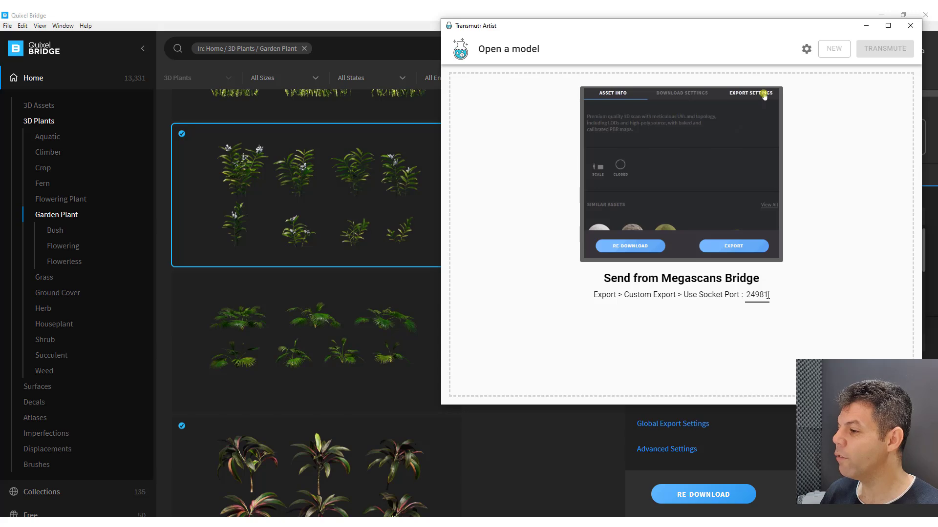
- Reopen Ginger Lily's Export Settings in Bridge and send it to Transmutr with Ctrl+E
{"action": "left_click", "coordinate": [586, 479]}
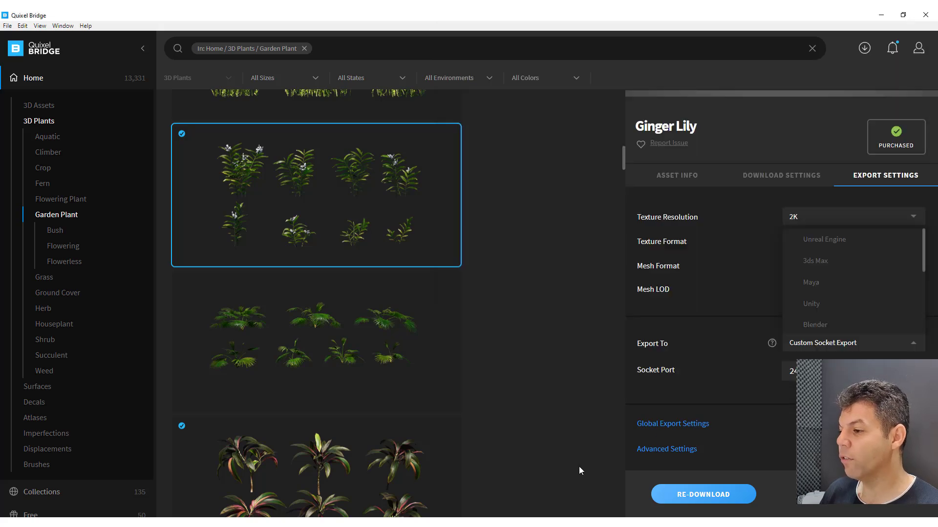
{"action": "left_click", "coordinate": [592, 230]}
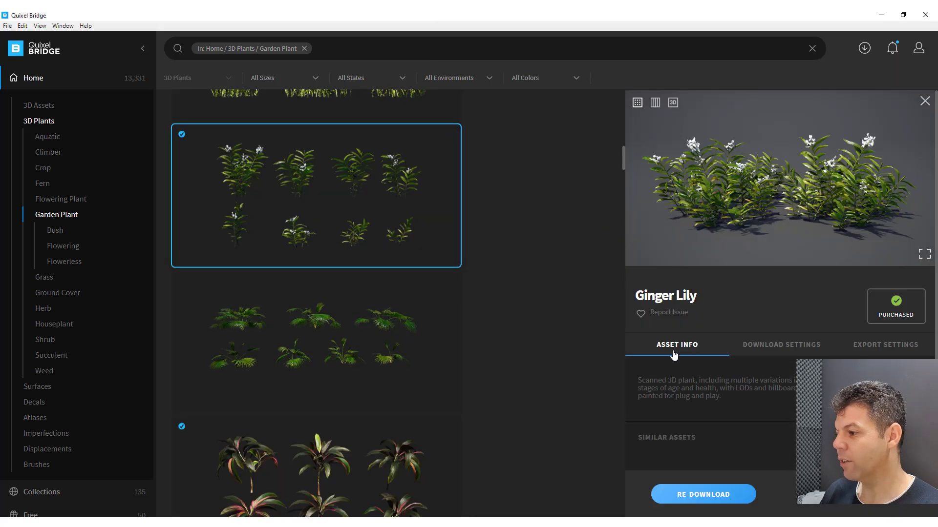
{"action": "scroll", "coordinate": [728, 420], "scroll_direction": "down", "scroll_amount": 1}
{"action": "left_click", "coordinate": [870, 293]}
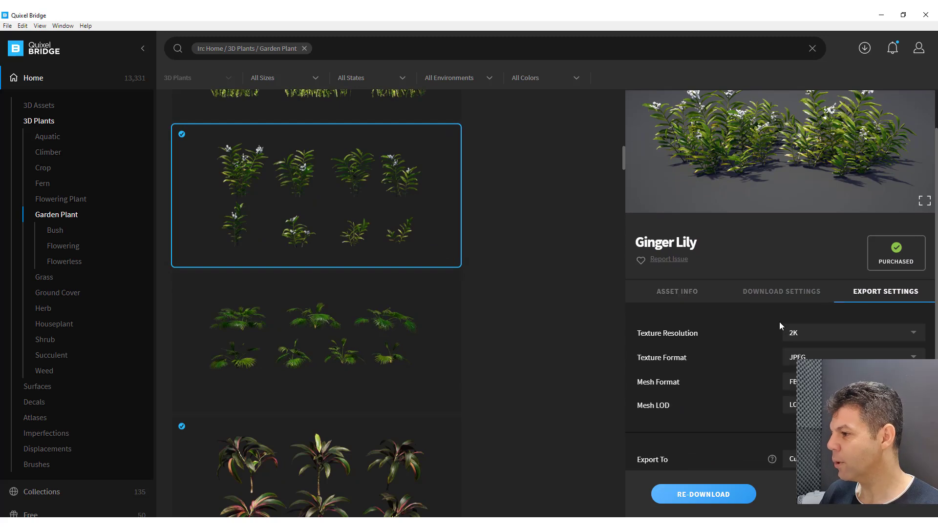
{"action": "scroll", "coordinate": [766, 356], "scroll_direction": "down", "scroll_amount": 2}
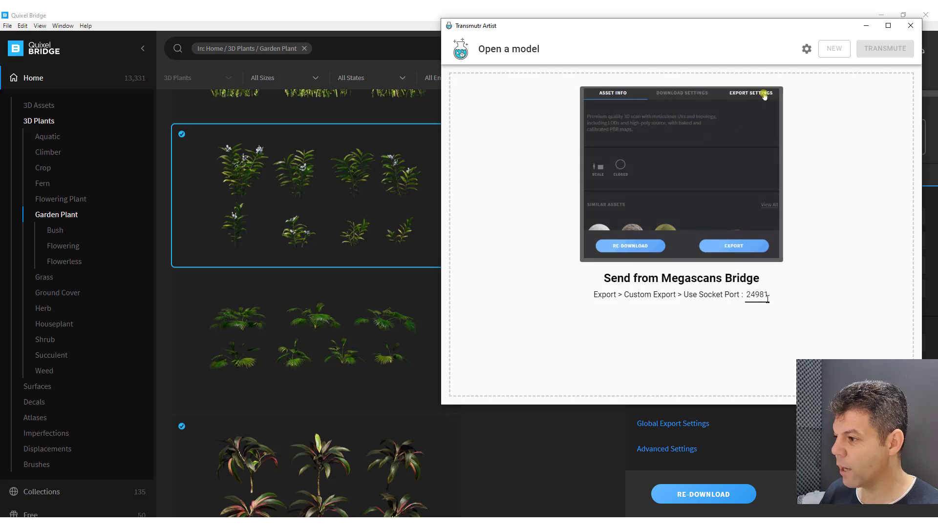
{"action": "left_click", "coordinate": [735, 427]}
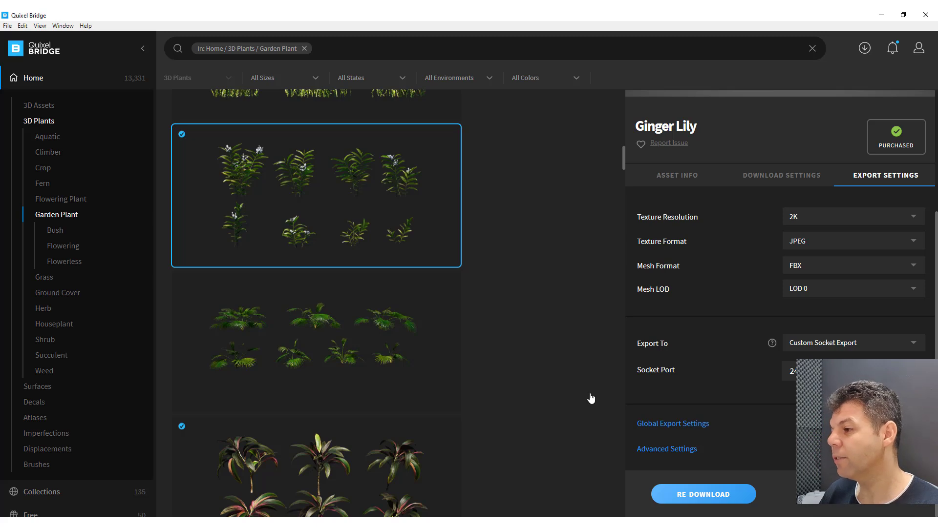
{"action": "key", "text": "ctrl+e"}
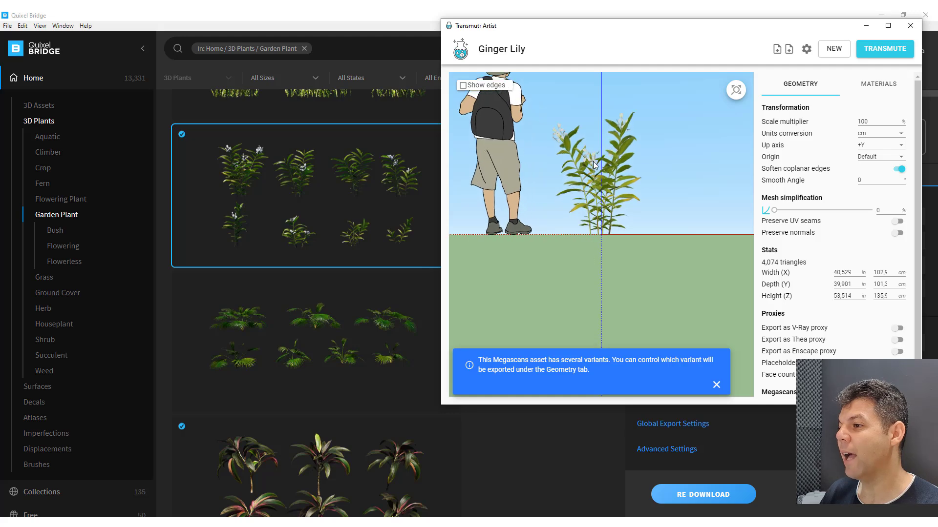
{"action": "mouse_move", "coordinate": [570, 174]}
{"action": "left_mouse_down"}
{"action": "mouse_move", "coordinate": [491, 175]}
{"action": "mouse_move", "coordinate": [569, 186]}
{"action": "mouse_move", "coordinate": [544, 197]}
{"action": "mouse_move", "coordinate": [584, 206]}
{"action": "left_mouse_up"}
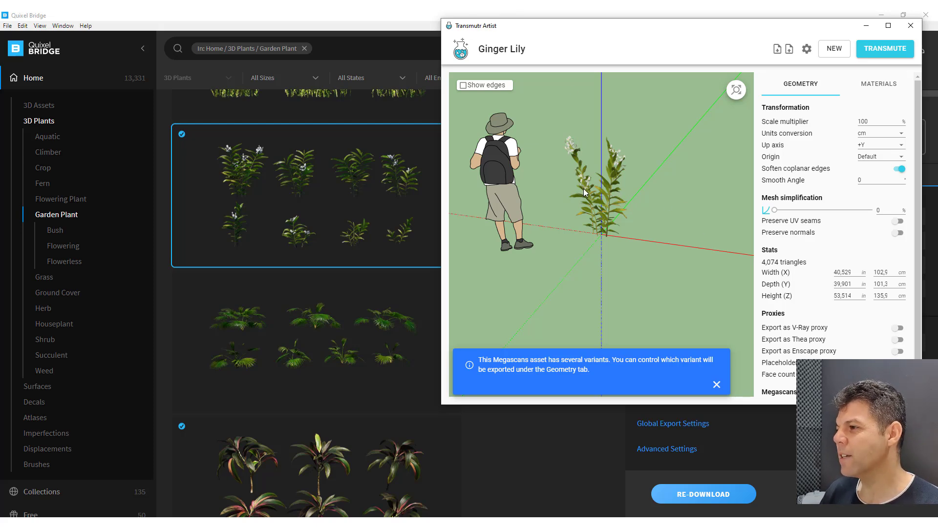
{"action": "left_click_drag", "start_coordinate": [583, 188], "coordinate": [600, 171]}
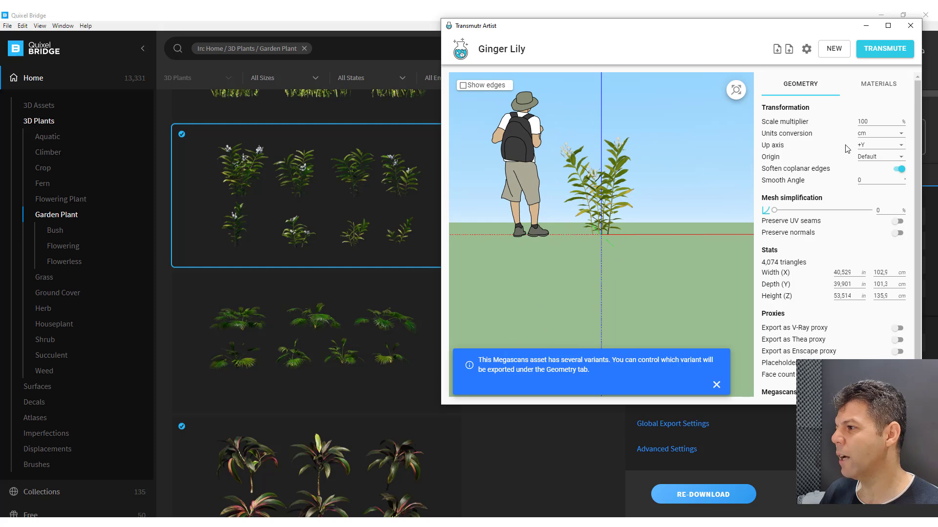
{"action": "left_click", "coordinate": [873, 148]}
{"action": "left_click", "coordinate": [874, 161]}
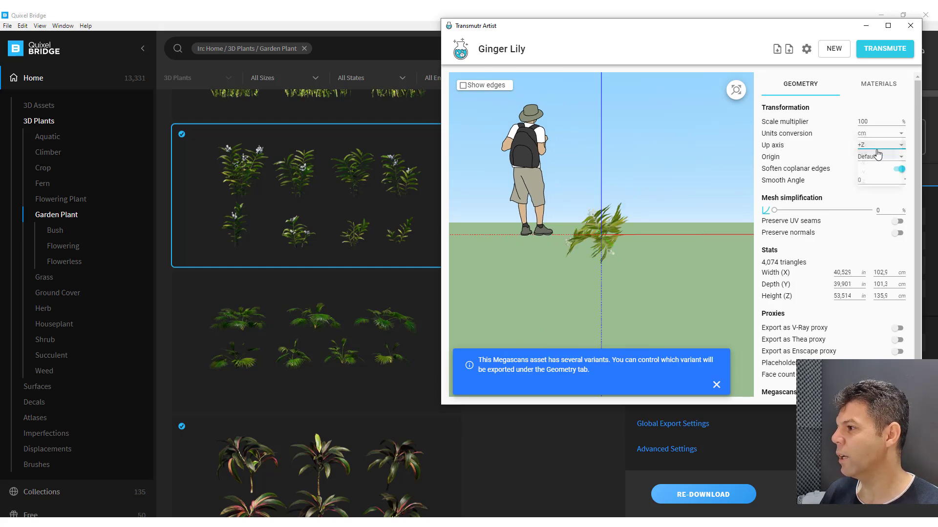
{"action": "left_click", "coordinate": [878, 149]}
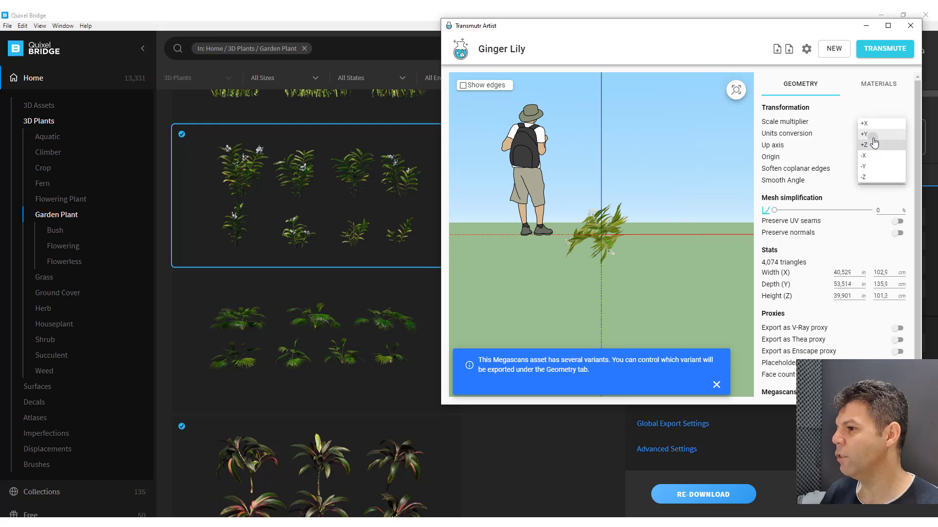
{"action": "left_click", "coordinate": [873, 134]}
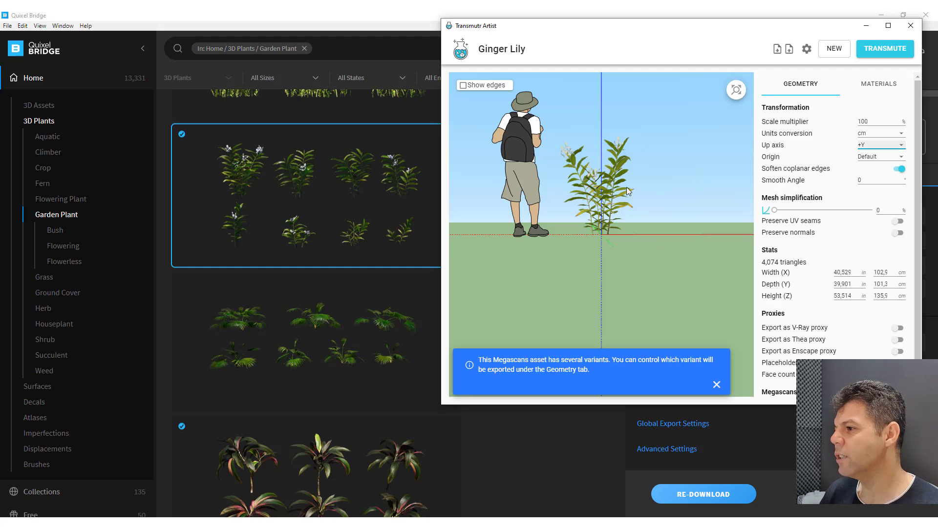
{"action": "scroll", "coordinate": [596, 136], "scroll_direction": "up", "scroll_amount": 2}
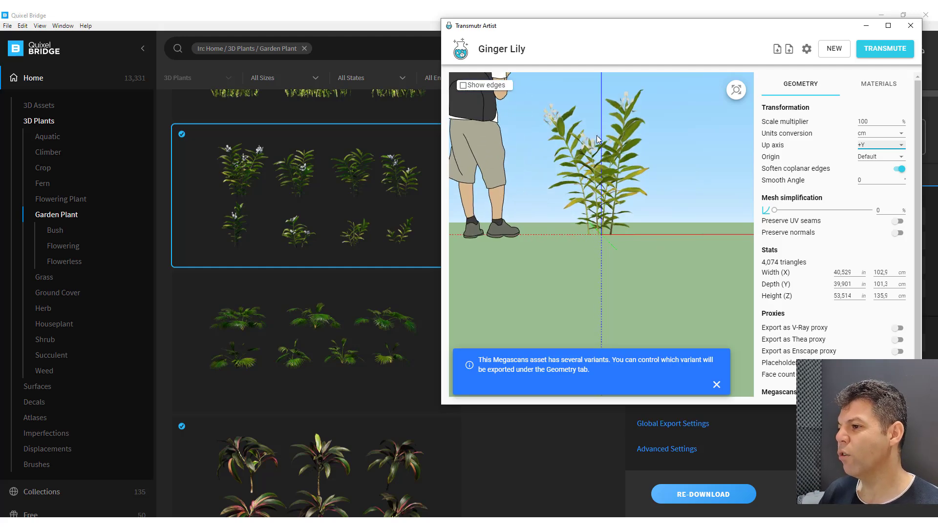
{"action": "scroll", "coordinate": [586, 136], "scroll_direction": "up", "scroll_amount": 3}
{"action": "scroll", "coordinate": [574, 139], "scroll_direction": "up", "scroll_amount": 3}
{"action": "scroll", "coordinate": [594, 256], "scroll_direction": "down", "scroll_amount": 3}
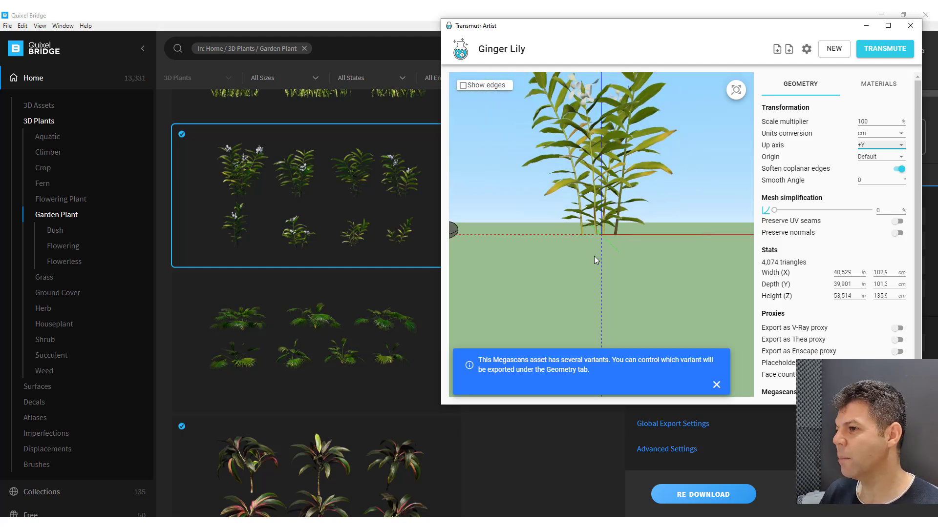
{"action": "scroll", "coordinate": [592, 263], "scroll_direction": "down", "scroll_amount": 3}
{"action": "mouse_move", "coordinate": [533, 239]}
{"action": "left_mouse_down"}
{"action": "mouse_move", "coordinate": [569, 301]}
{"action": "mouse_move", "coordinate": [521, 271]}
{"action": "mouse_move", "coordinate": [522, 228]}
{"action": "mouse_move", "coordinate": [508, 240]}
{"action": "left_mouse_up"}
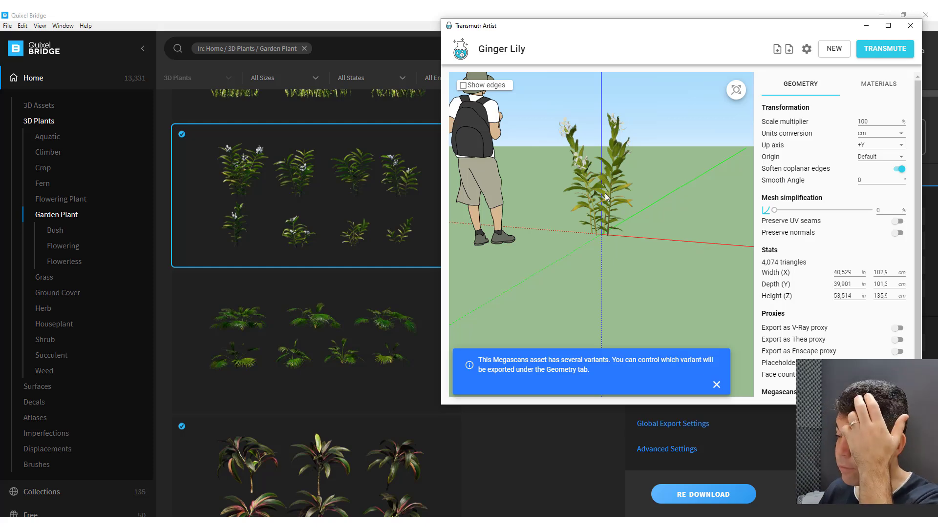
{"action": "scroll", "coordinate": [916, 235], "scroll_direction": "down", "scroll_amount": 1}
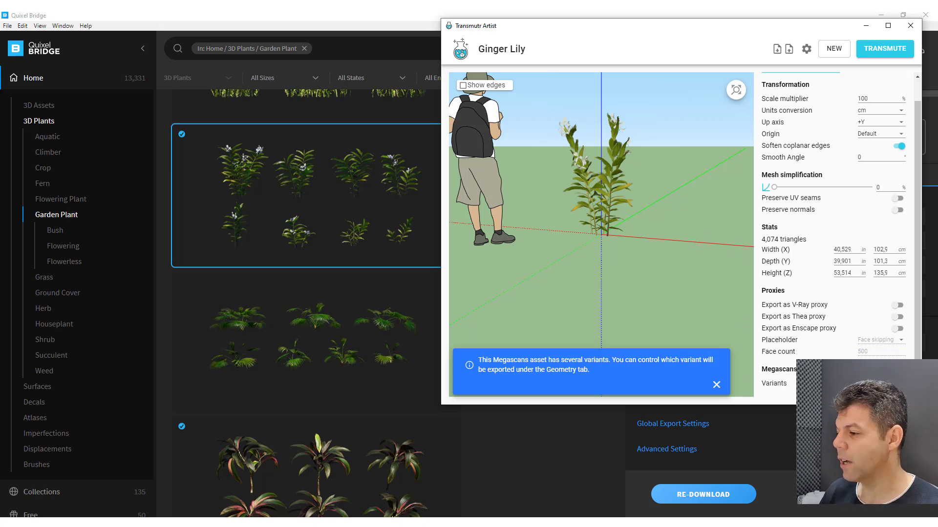
{"action": "left_click", "coordinate": [881, 383]}
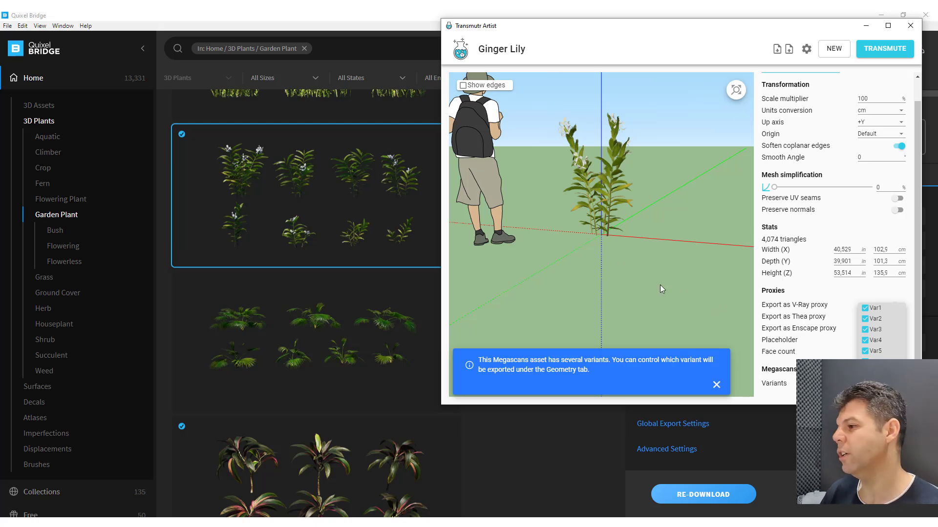
{"action": "left_click", "coordinate": [683, 300]}
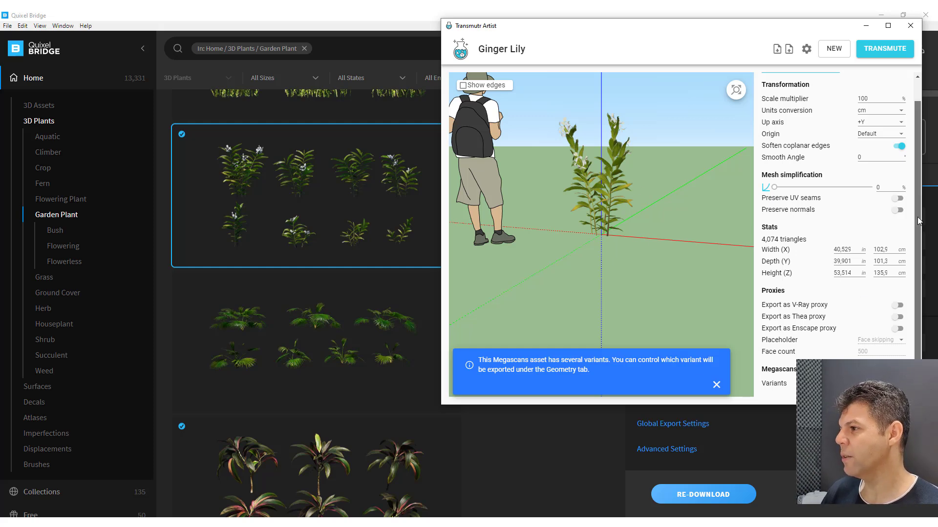
{"action": "scroll", "coordinate": [920, 232], "scroll_direction": "up", "scroll_amount": 1}
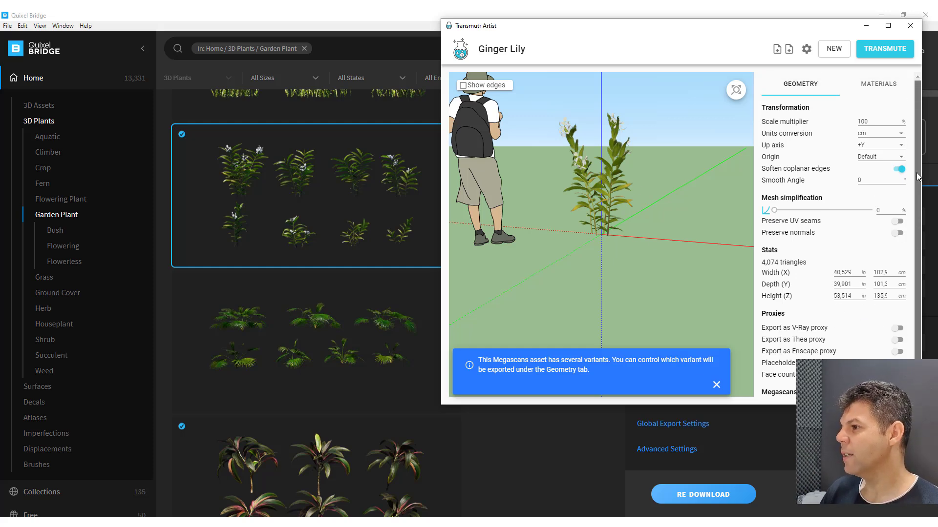
- Transmute the Ginger Lily and save it as SketchUp files in a new Girger Lily folder under Quixel
{"action": "left_click", "coordinate": [884, 49]}
{"action": "left_click_drag", "start_coordinate": [515, 86], "coordinate": [638, 68]}
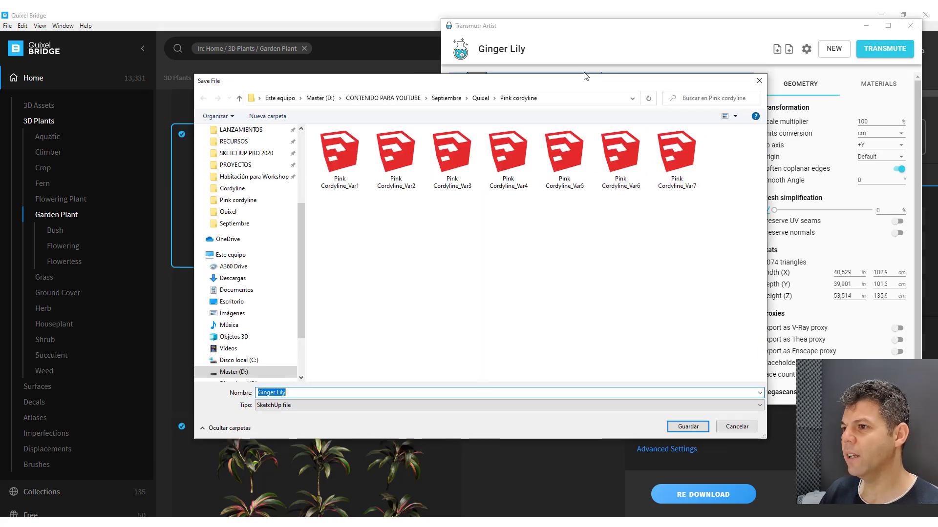
{"action": "left_click", "coordinate": [560, 86]}
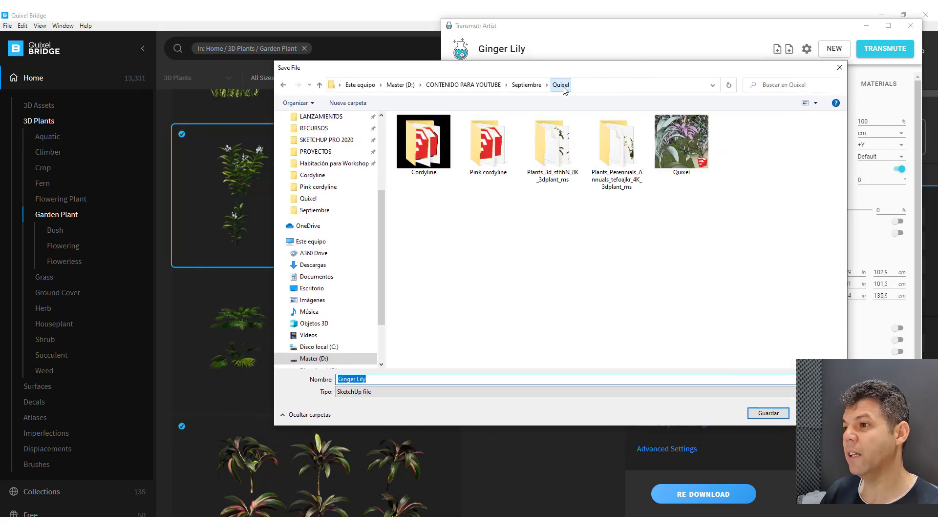
{"action": "left_click", "coordinate": [347, 103]}
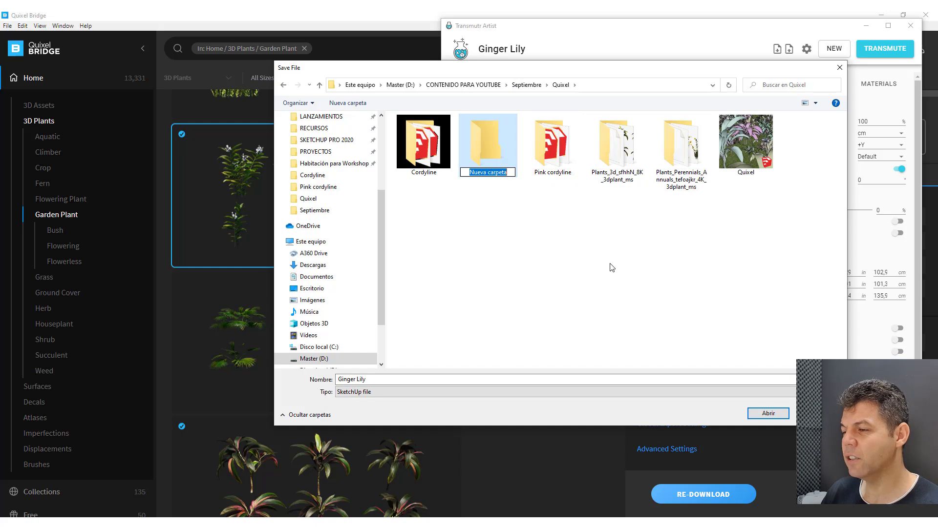
{"action": "type", "text": "Girger L"}
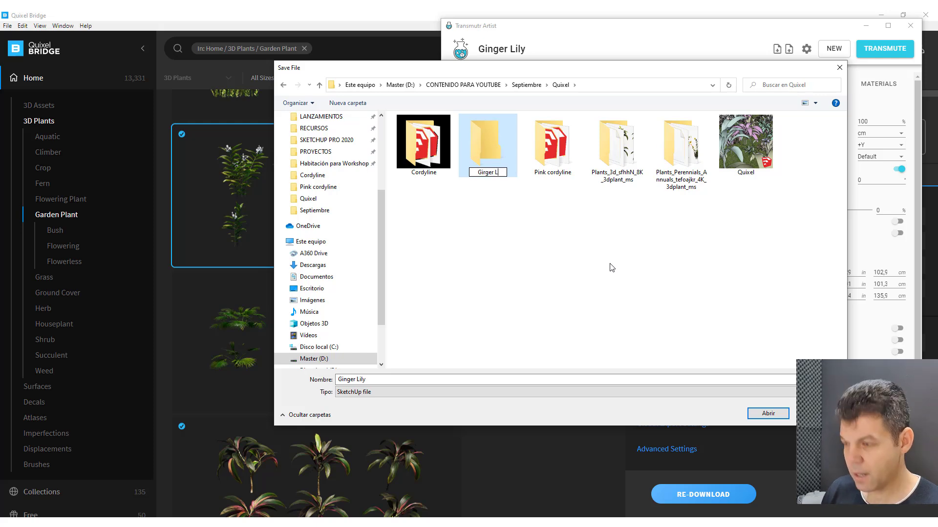
{"action": "type", "text": "ily"}
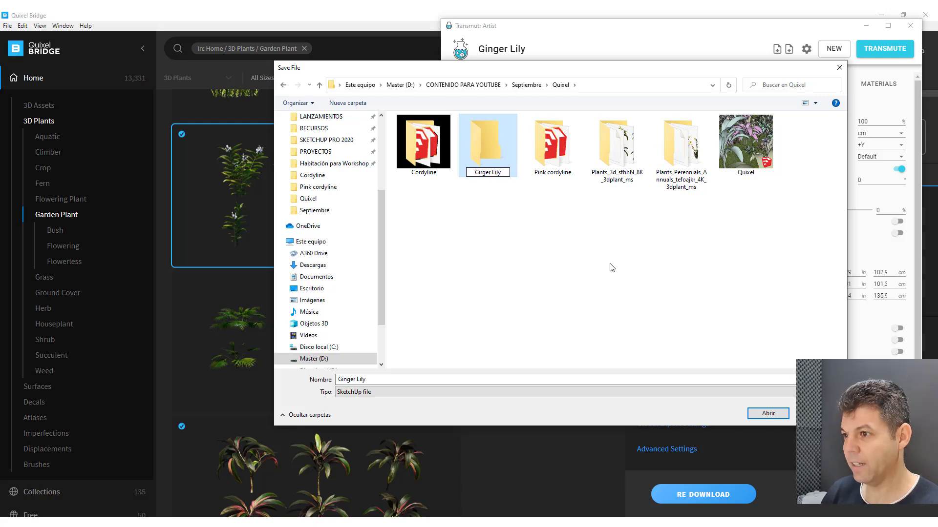
{"action": "left_click", "coordinate": [528, 210]}
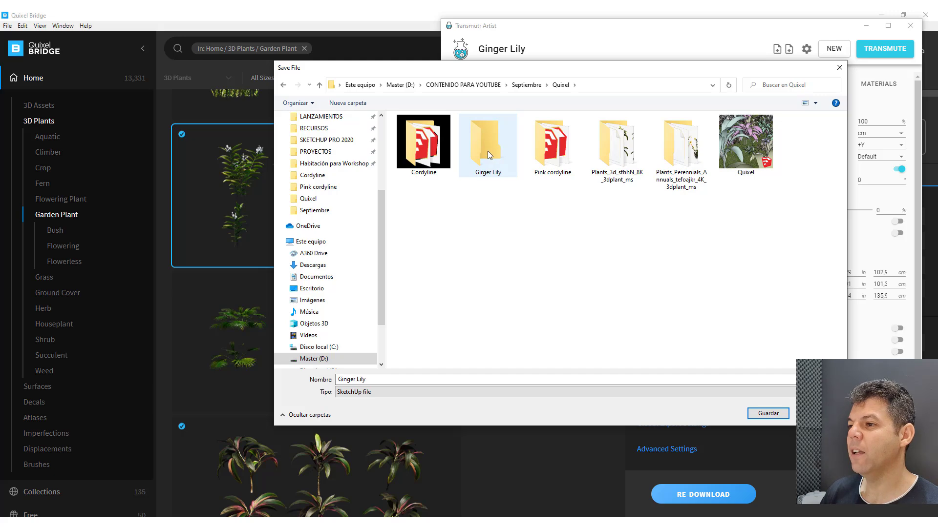
{"action": "double_click", "coordinate": [488, 155]}
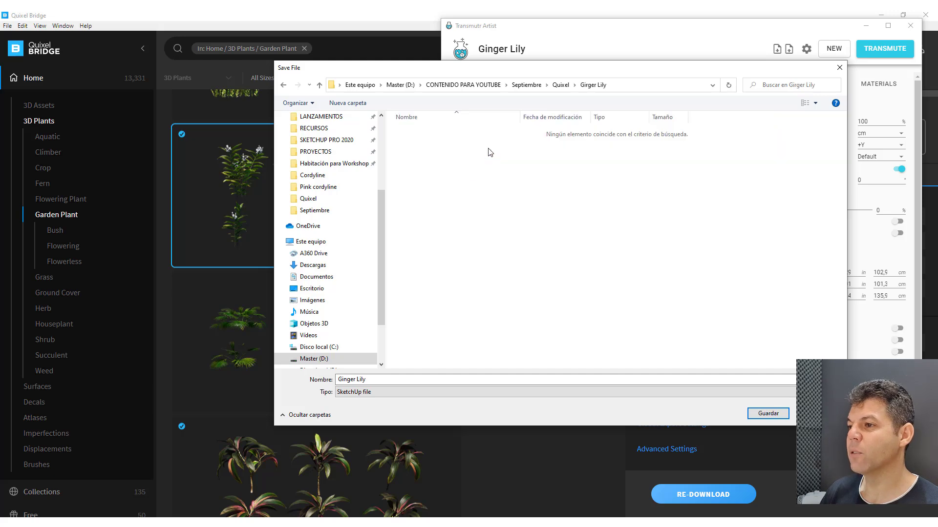
{"action": "left_click", "coordinate": [768, 413]}
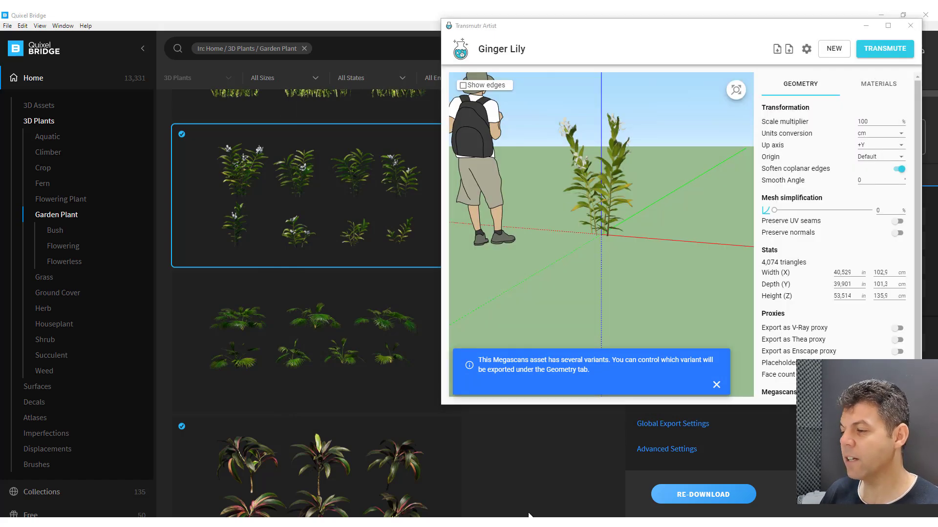
{"action": "key", "text": "alt+Tab"}
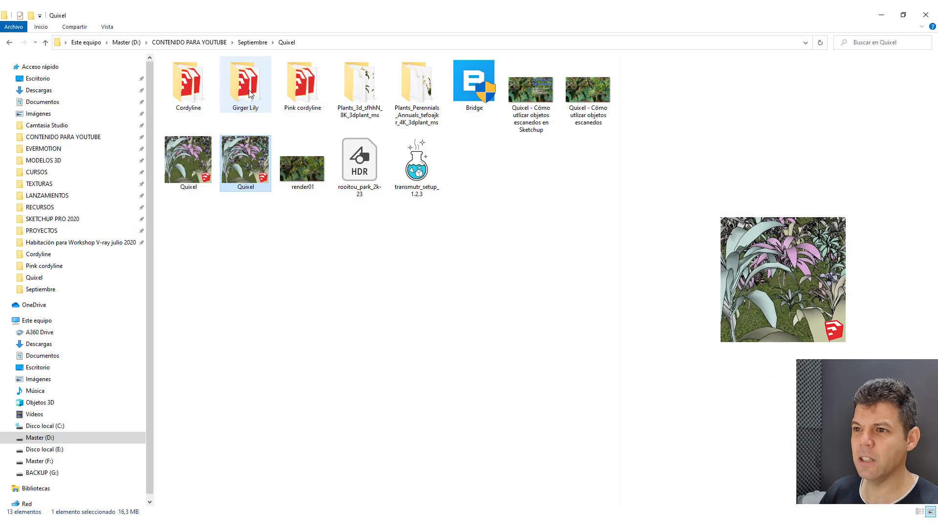
- View the Girger Lily folder as large icons and look over the Ginger Lily Var1–Var8 files
{"action": "double_click", "coordinate": [248, 90]}
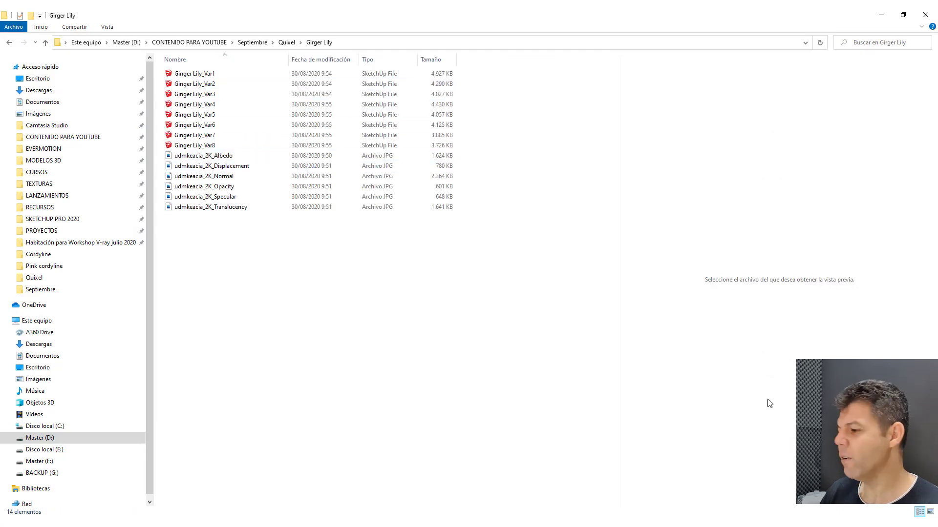
{"action": "left_click", "coordinate": [931, 511]}
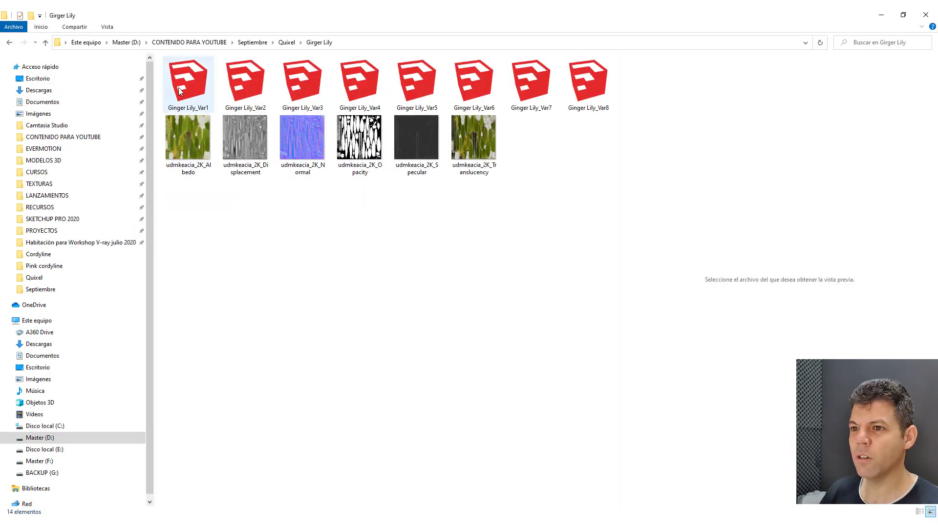
{"action": "left_click", "coordinate": [588, 87]}
{"action": "left_click", "coordinate": [529, 86]}
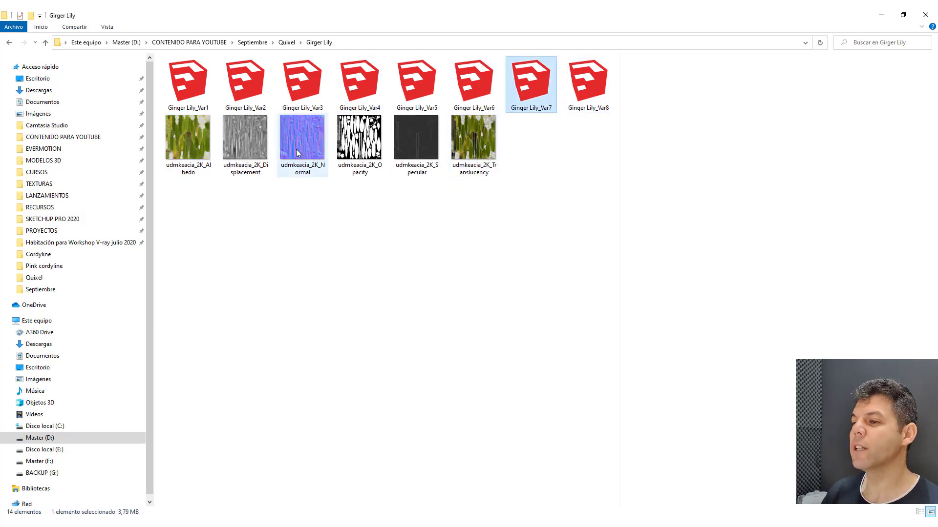
{"action": "left_click", "coordinate": [200, 90]}
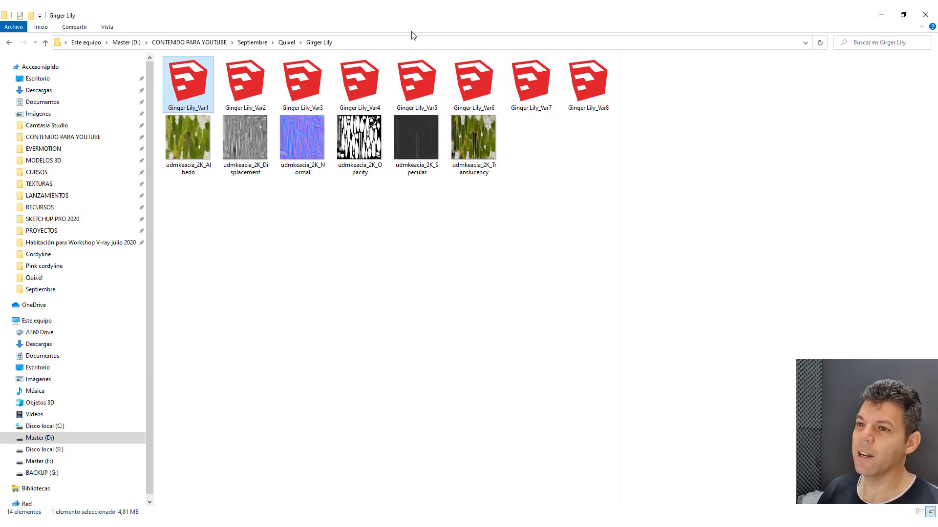
- Minimize File Explorer and Transmutr and close the V-Ray render window to uncover SketchUp
{"action": "left_click", "coordinate": [881, 15]}
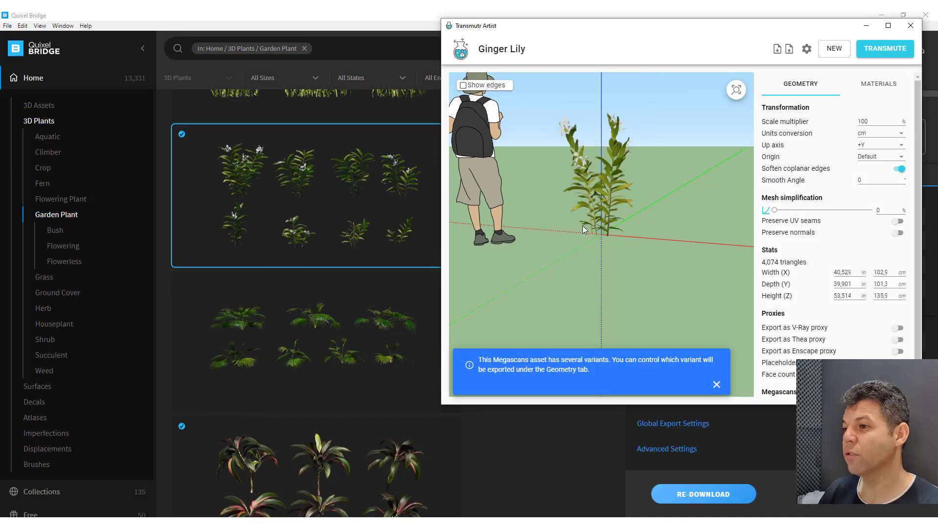
{"action": "left_click", "coordinate": [866, 26]}
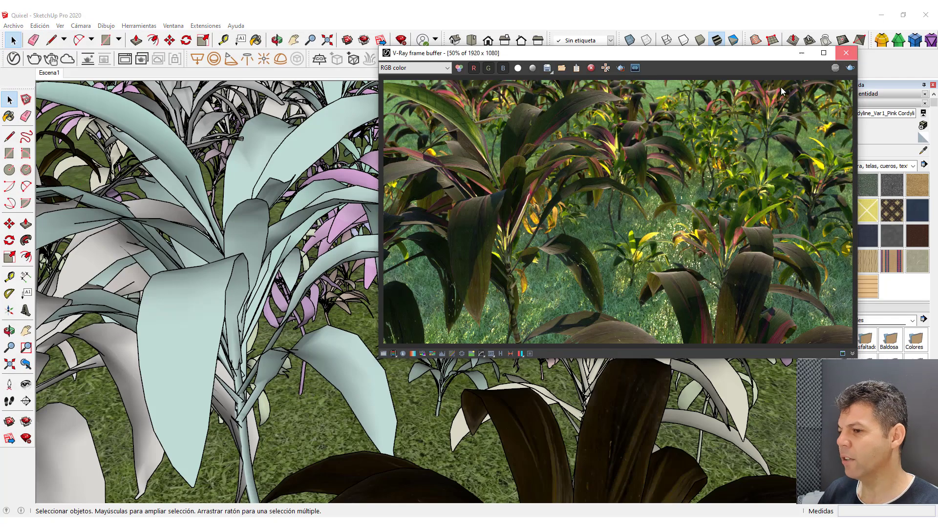
{"action": "left_click", "coordinate": [845, 53]}
{"action": "scroll", "coordinate": [415, 293], "scroll_direction": "down", "scroll_amount": 3}
{"action": "scroll", "coordinate": [415, 293], "scroll_direction": "down", "scroll_amount": 3}
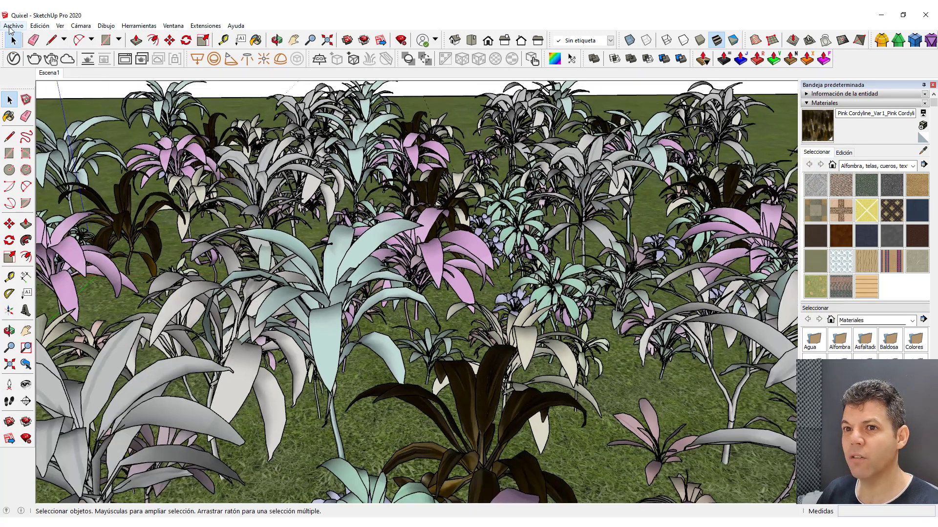
- Import Ginger Lily_Var1 from the Girger Lily folder into the garden model
{"action": "left_click", "coordinate": [13, 26]}
{"action": "left_click", "coordinate": [30, 176]}
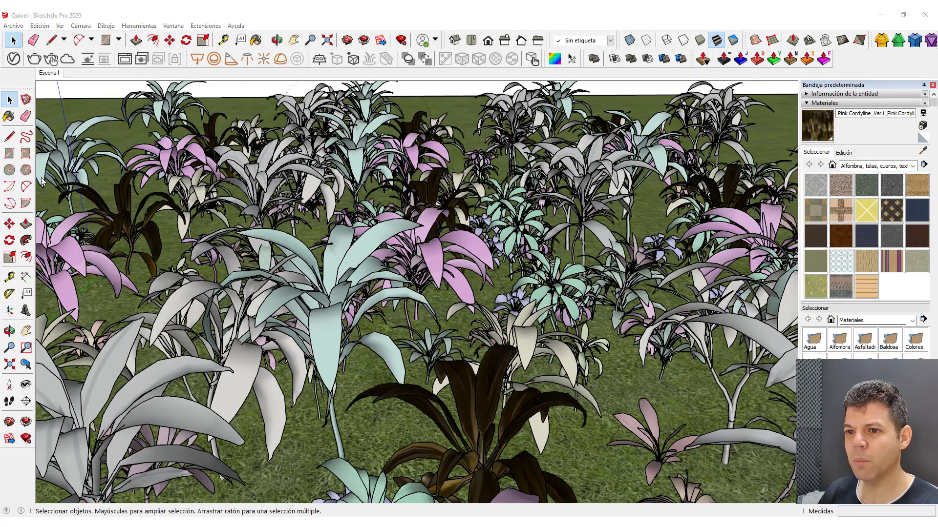
{"action": "left_click_drag", "start_coordinate": [539, 149], "coordinate": [395, 92]}
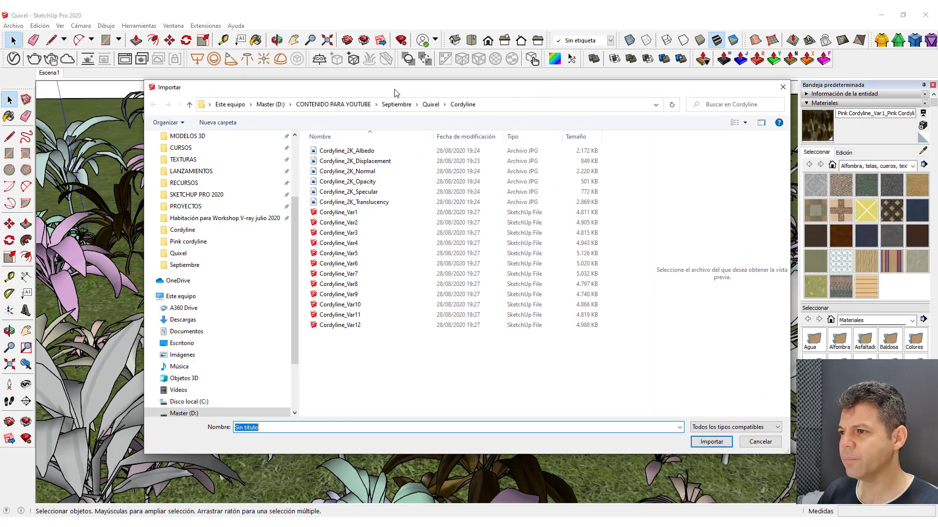
{"action": "left_click", "coordinate": [430, 104]}
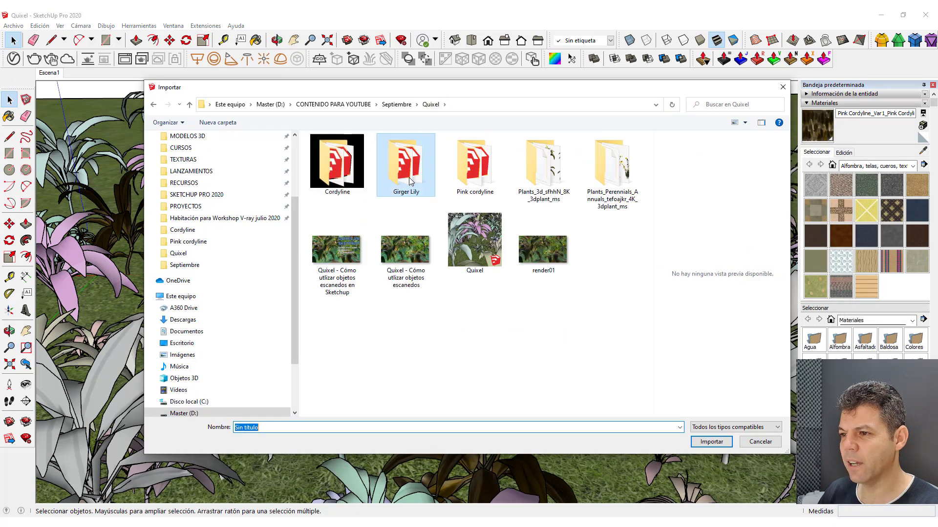
{"action": "double_click", "coordinate": [408, 177]}
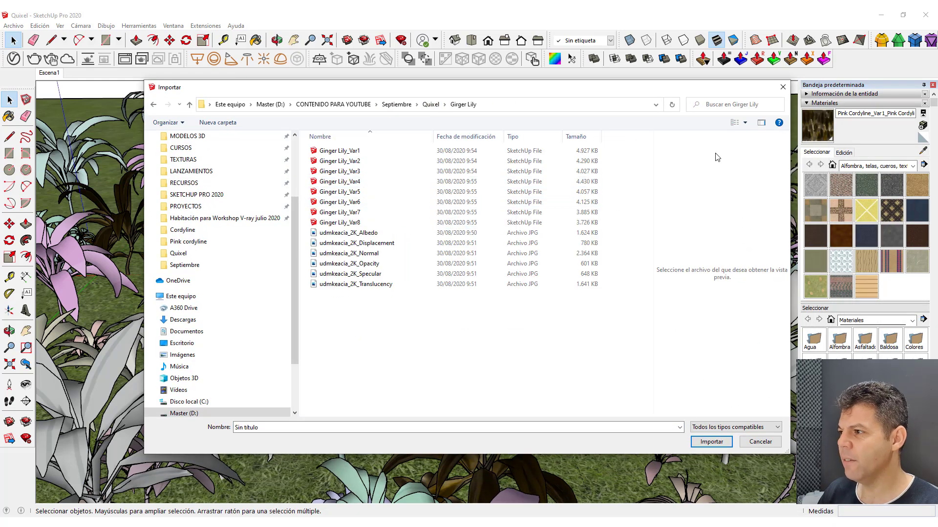
{"action": "left_click", "coordinate": [352, 152]}
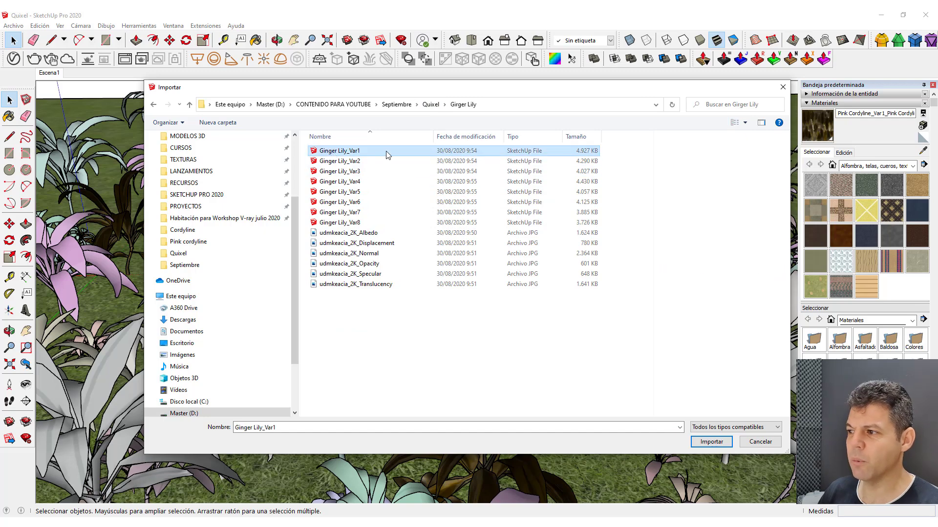
{"action": "left_click", "coordinate": [696, 443]}
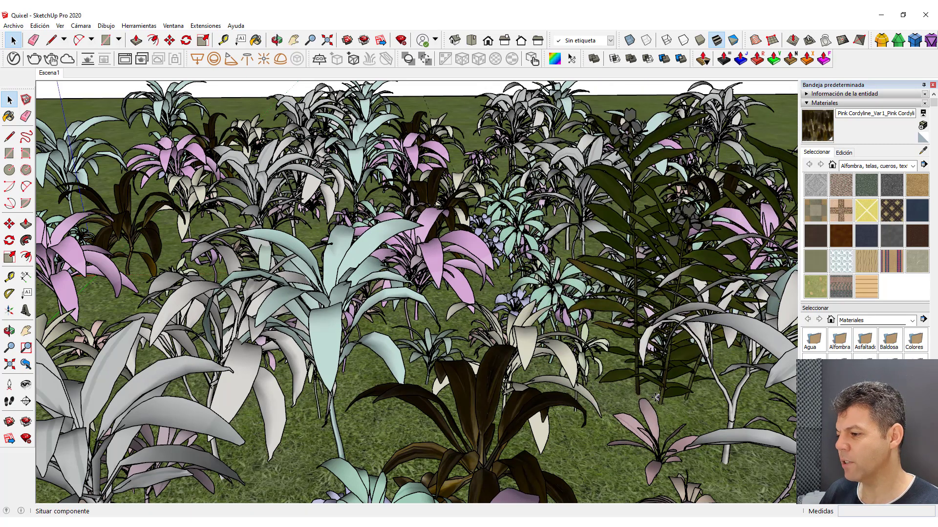
- Place the imported Ginger Lily among the garden plants and deselect it
{"action": "left_click", "coordinate": [617, 407]}
{"action": "middle_click_drag", "start_coordinate": [617, 407], "coordinate": [605, 376], "text": "shift"}
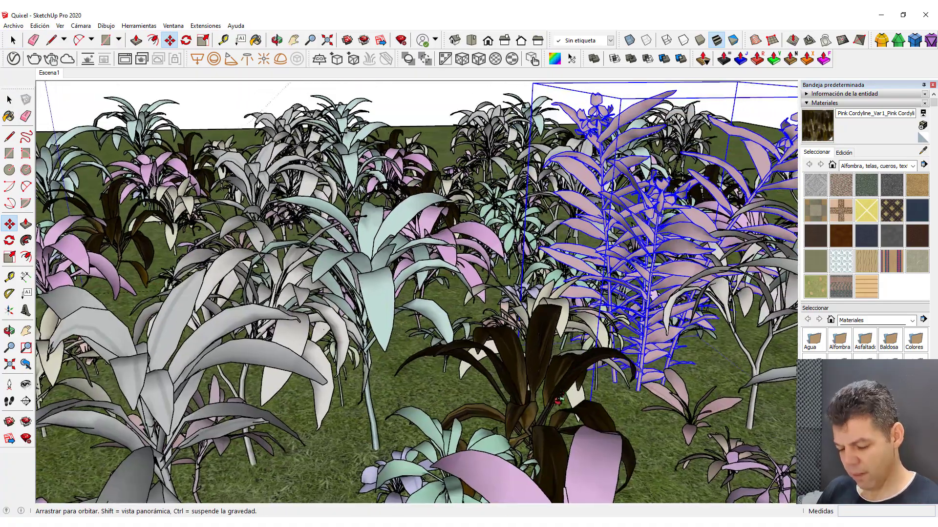
{"action": "scroll", "coordinate": [606, 376], "scroll_direction": "up", "scroll_amount": 2}
{"action": "scroll", "coordinate": [527, 235], "scroll_direction": "up", "scroll_amount": 4}
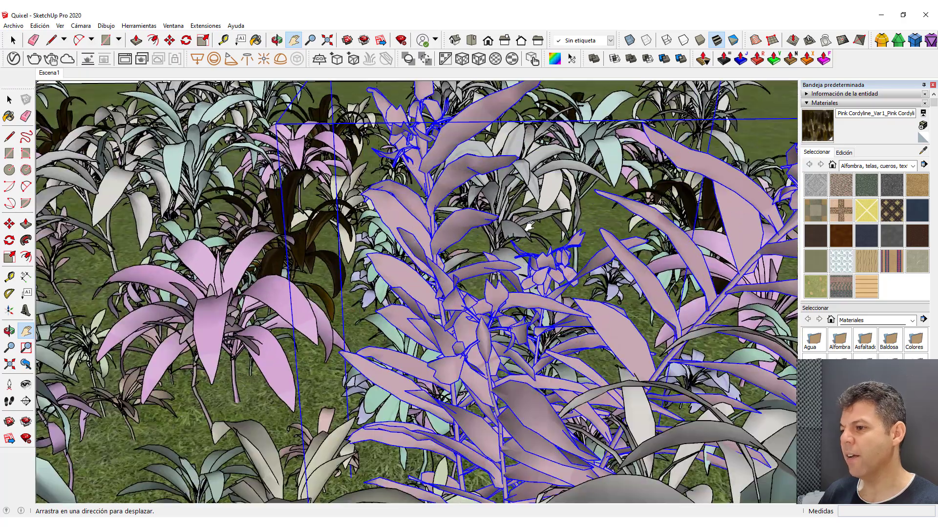
{"action": "scroll", "coordinate": [527, 234], "scroll_direction": "down", "scroll_amount": 3}
{"action": "scroll", "coordinate": [526, 234], "scroll_direction": "down", "scroll_amount": 2}
{"action": "key", "text": "space"}
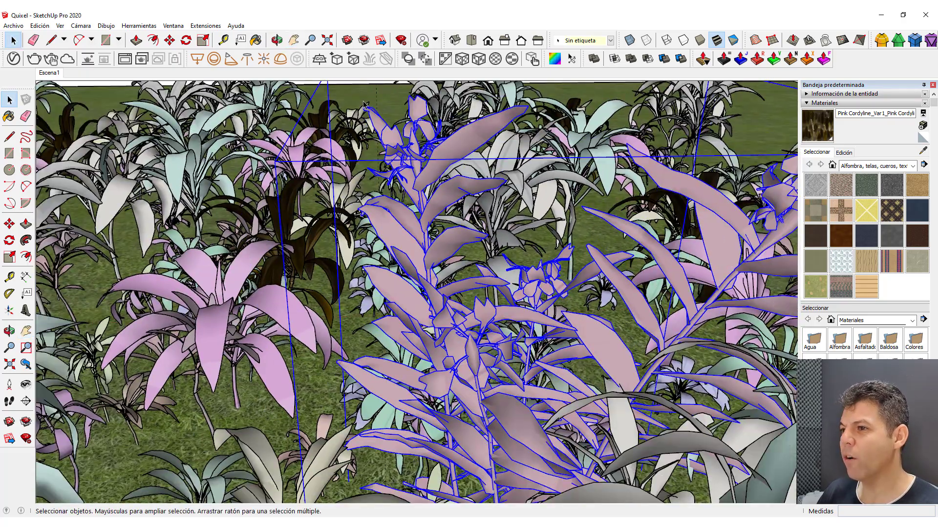
{"action": "left_click", "coordinate": [418, 184]}
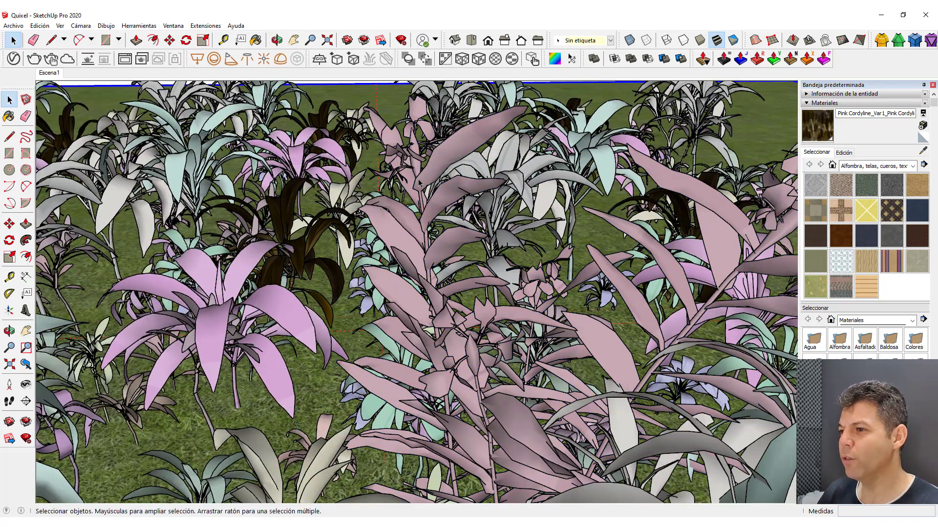
- Sample the Ginger Lily_Var1 leaf material with the Materials eyedropper
{"action": "left_click", "coordinate": [923, 151]}
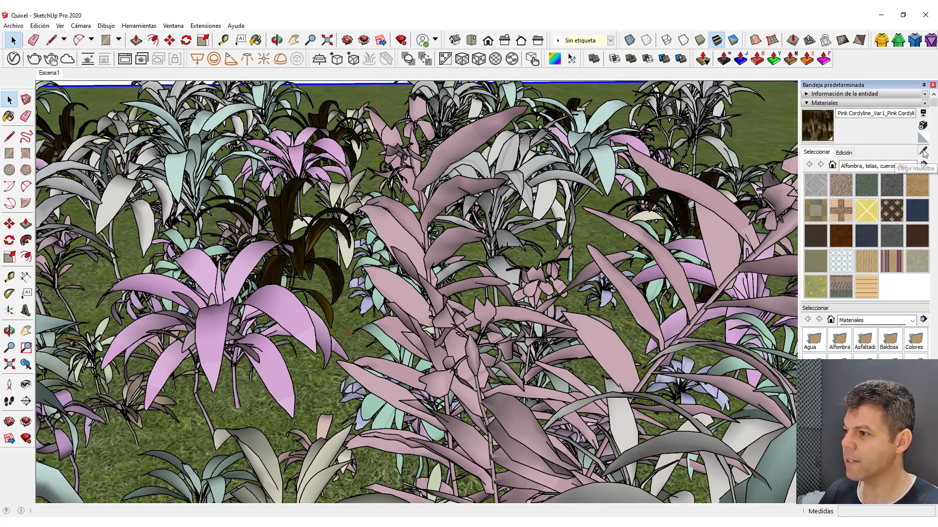
{"action": "left_click", "coordinate": [697, 193]}
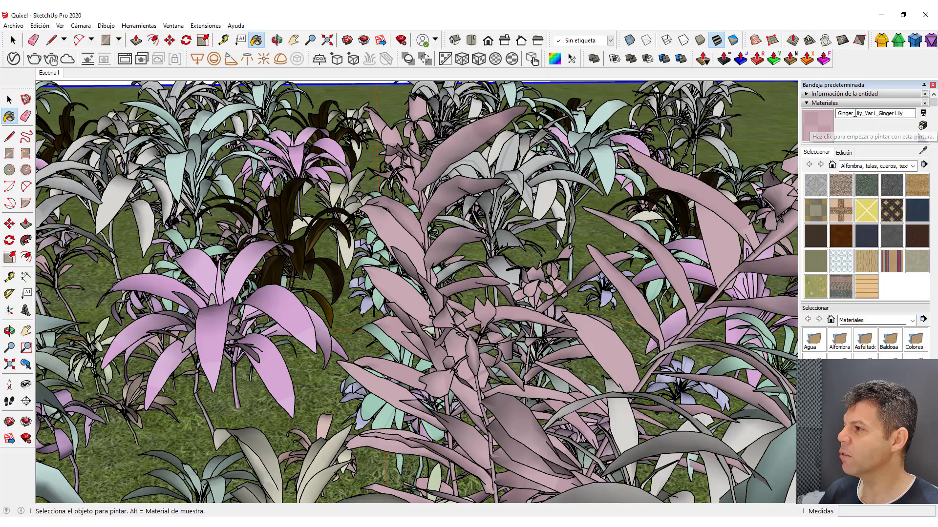
{"action": "middle_click_drag", "start_coordinate": [577, 217], "coordinate": [429, 273]}
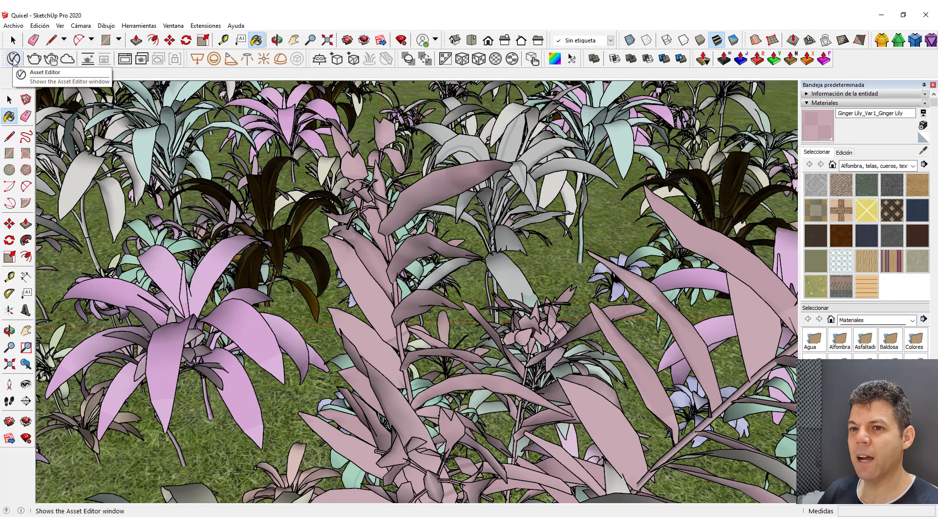
- Load the sampled Ginger Lily two-sided material into the V-Ray Asset Editor and show its parameters
{"action": "left_click", "coordinate": [14, 60]}
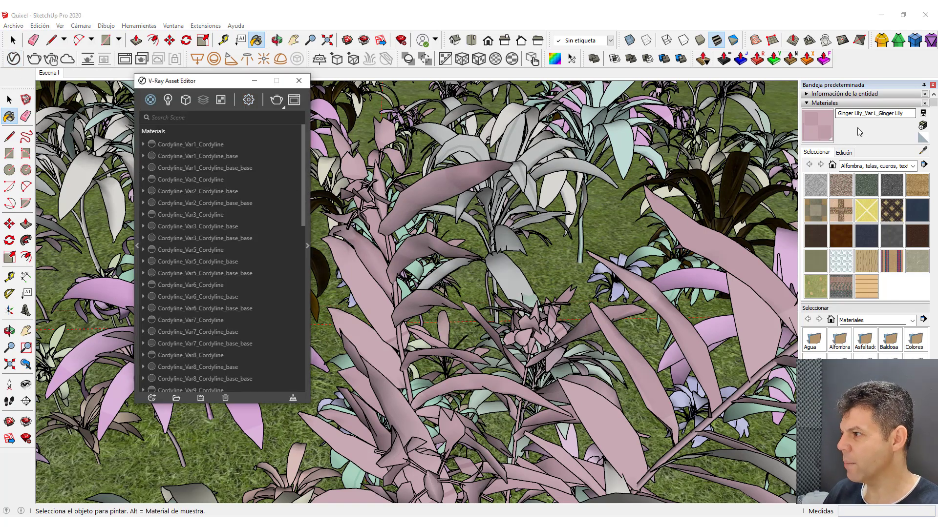
{"action": "left_click", "coordinate": [922, 151]}
{"action": "left_click", "coordinate": [704, 233]}
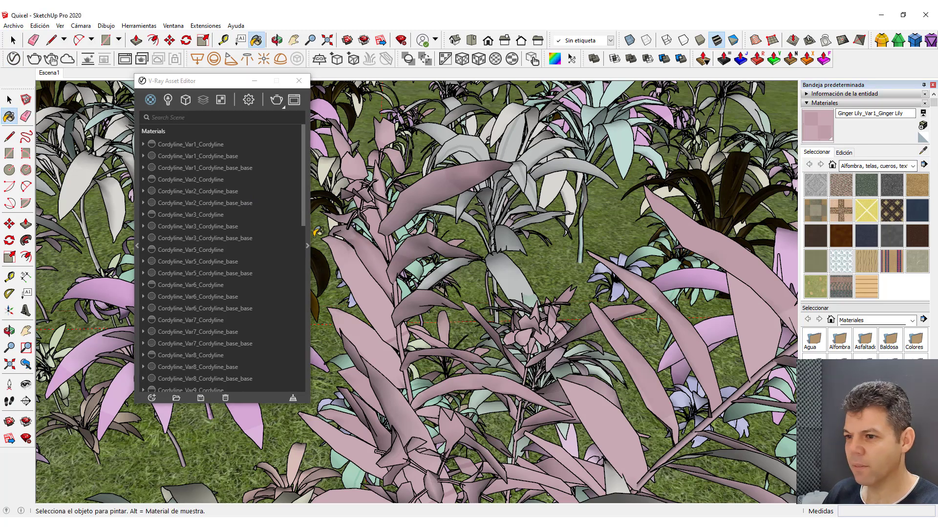
{"action": "left_click", "coordinate": [308, 245]}
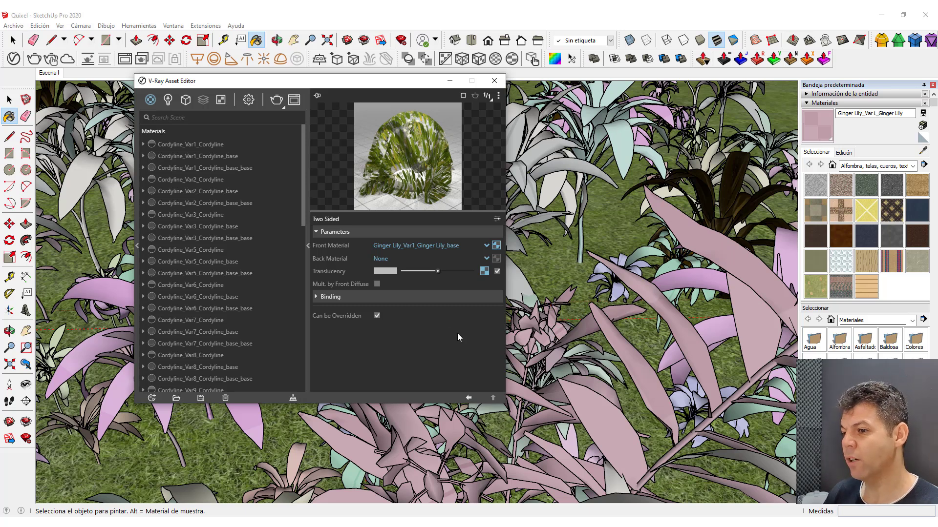
- Bind the Girger Lily udmkeacia_2K_Albedo bitmap as the Ginger Lily material's Binding texture
{"action": "left_click", "coordinate": [330, 297]}
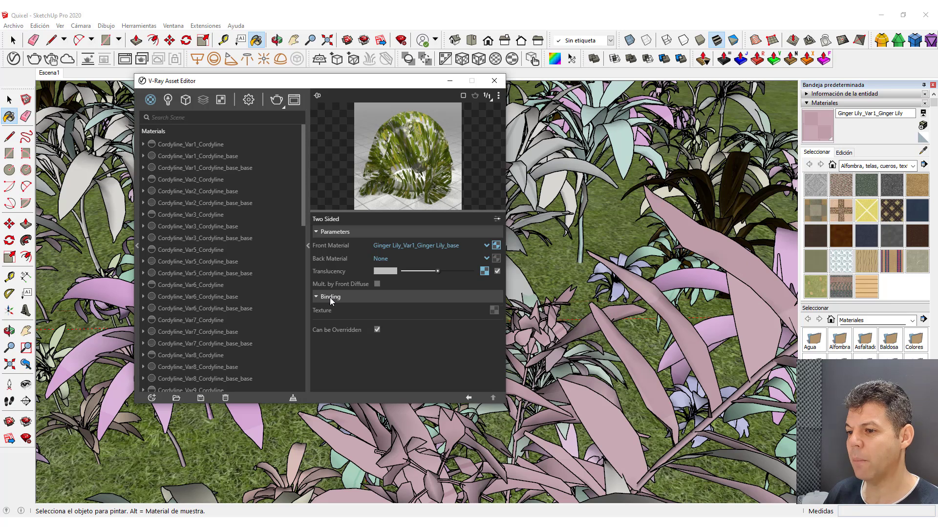
{"action": "left_click", "coordinate": [494, 311]}
{"action": "left_click", "coordinate": [470, 112]}
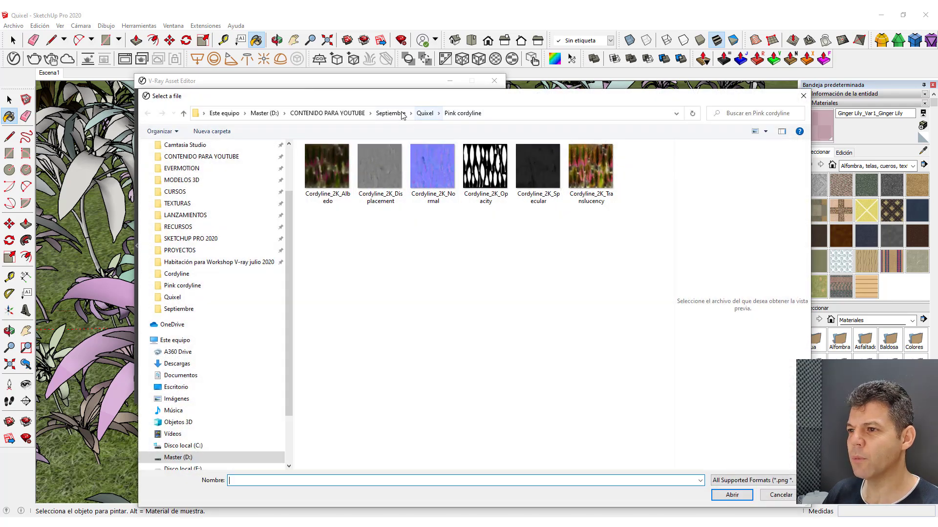
{"action": "left_click", "coordinate": [425, 112]}
{"action": "left_click", "coordinate": [395, 181]}
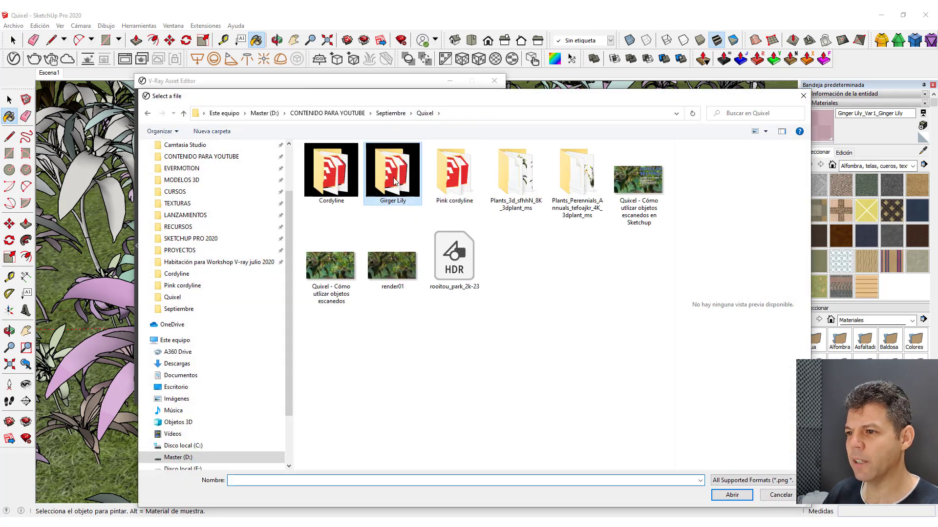
{"action": "double_click", "coordinate": [395, 181]}
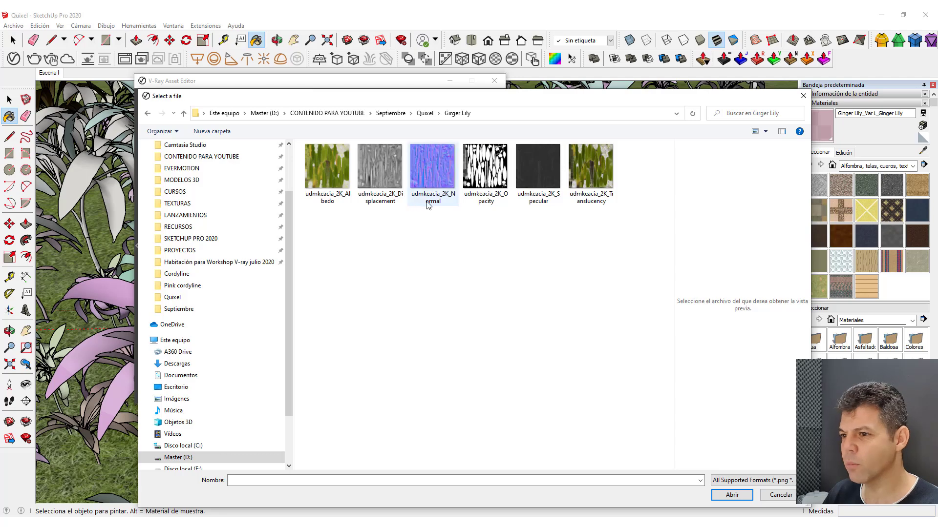
{"action": "left_click", "coordinate": [333, 156]}
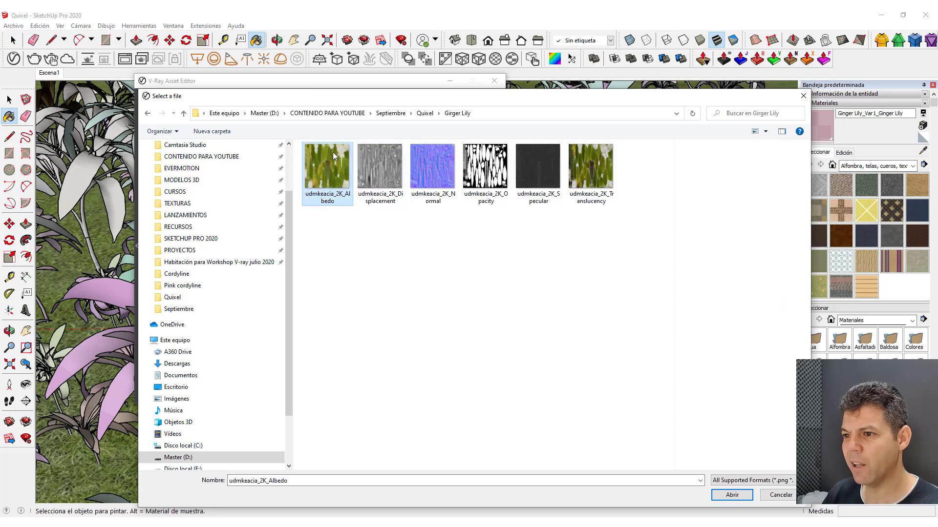
{"action": "left_click", "coordinate": [732, 495]}
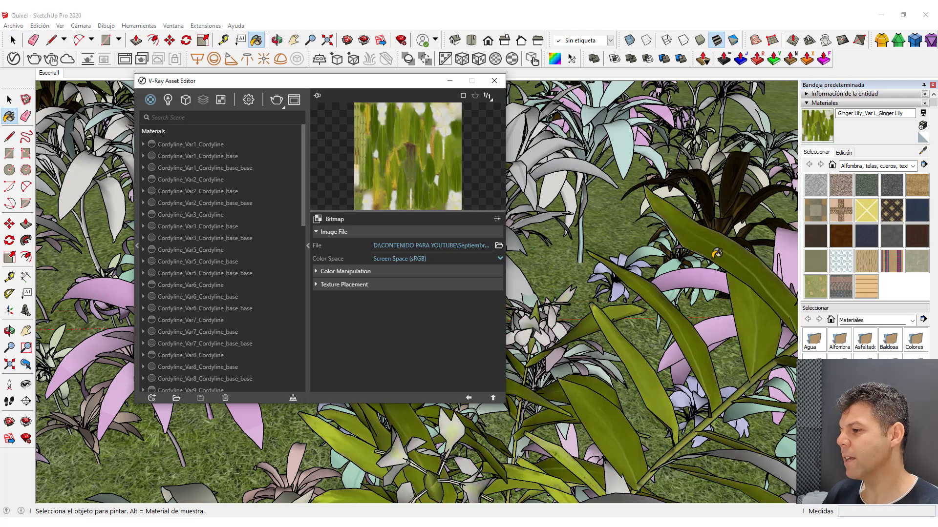
{"action": "left_click", "coordinate": [494, 81]}
- Zoom and orbit around the green-textured Ginger Lily among the garden plants
{"action": "scroll", "coordinate": [583, 351], "scroll_direction": "down", "scroll_amount": 3}
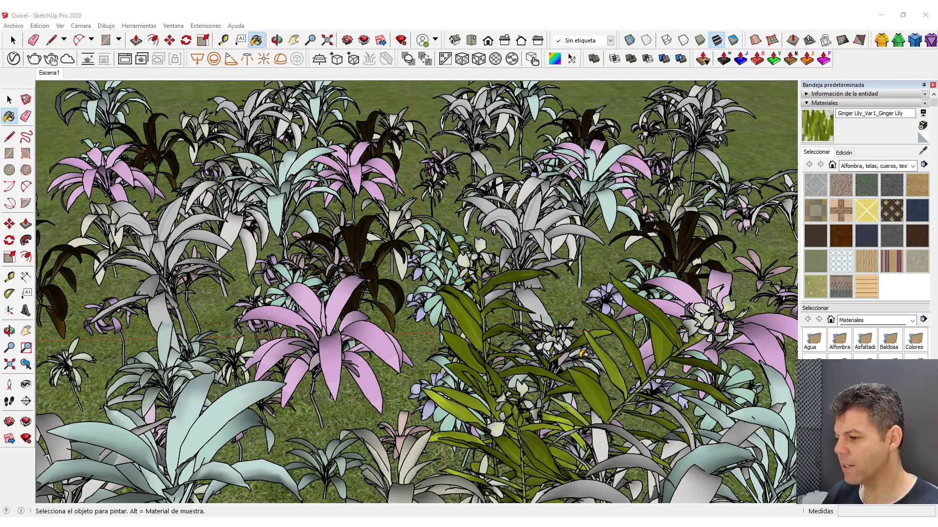
{"action": "scroll", "coordinate": [586, 356], "scroll_direction": "down", "scroll_amount": 3}
{"action": "scroll", "coordinate": [547, 378], "scroll_direction": "down", "scroll_amount": 2}
{"action": "scroll", "coordinate": [494, 313], "scroll_direction": "up", "scroll_amount": 2}
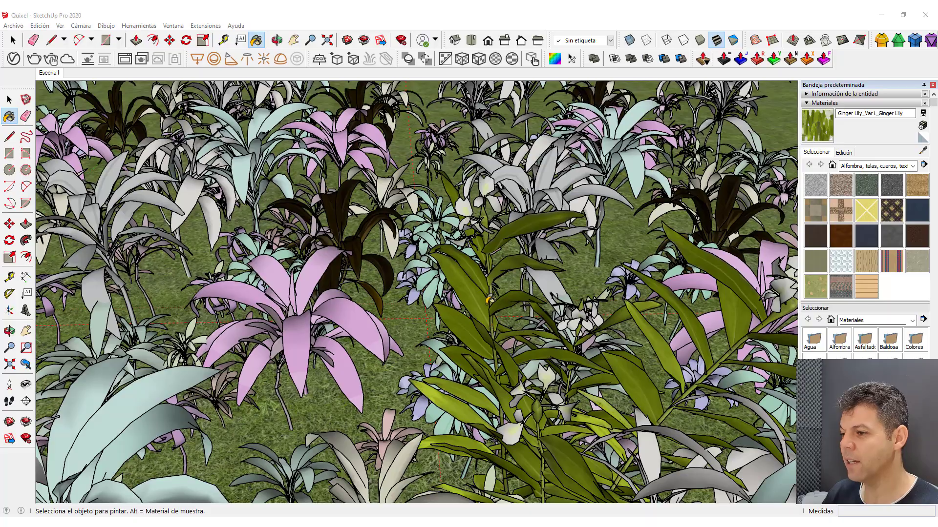
{"action": "scroll", "coordinate": [501, 266], "scroll_direction": "up", "scroll_amount": 2}
{"action": "mouse_move", "coordinate": [501, 266]}
{"action": "middle_mouse_down"}
{"action": "mouse_move", "coordinate": [518, 311]}
{"action": "mouse_move", "coordinate": [503, 294]}
{"action": "mouse_move", "coordinate": [511, 296]}
{"action": "middle_mouse_up"}
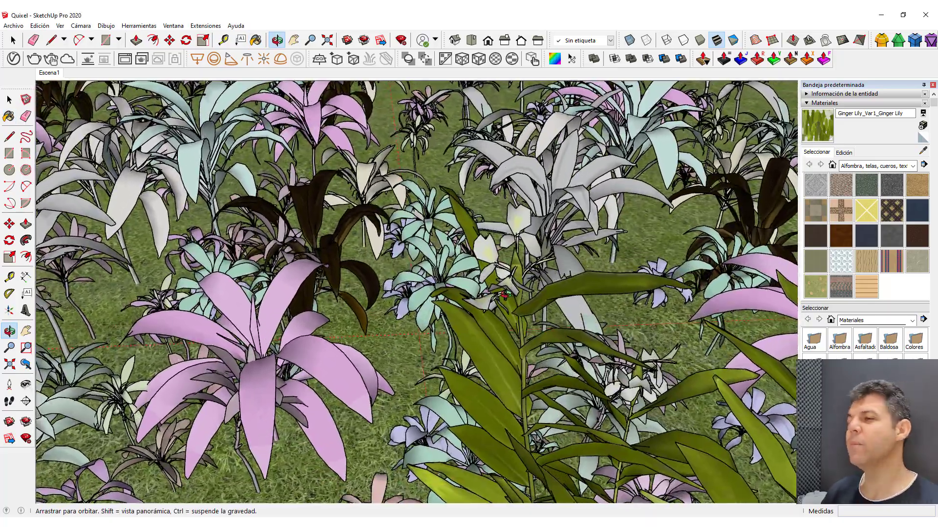
{"action": "key", "text": "b"}
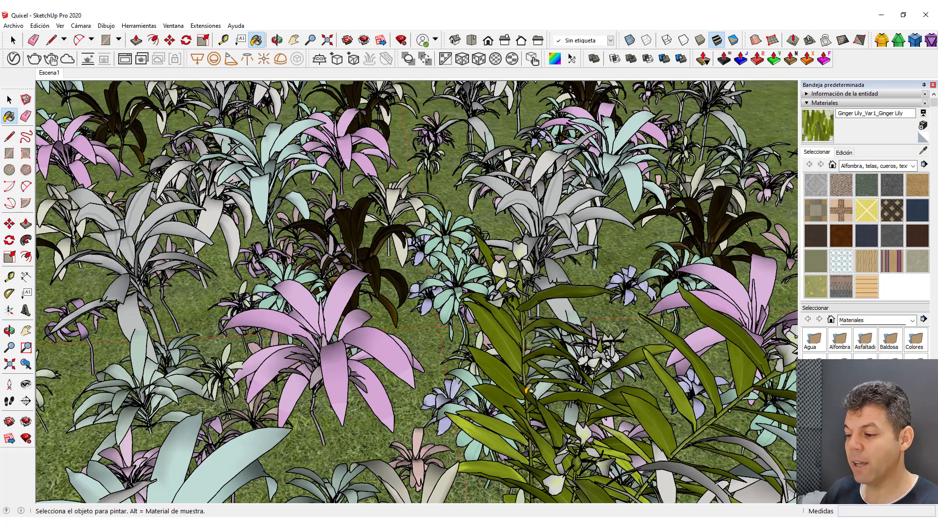
- Download the Chinese Fan Palm in Quixel Bridge
{"action": "key", "text": "alt+Tab"}
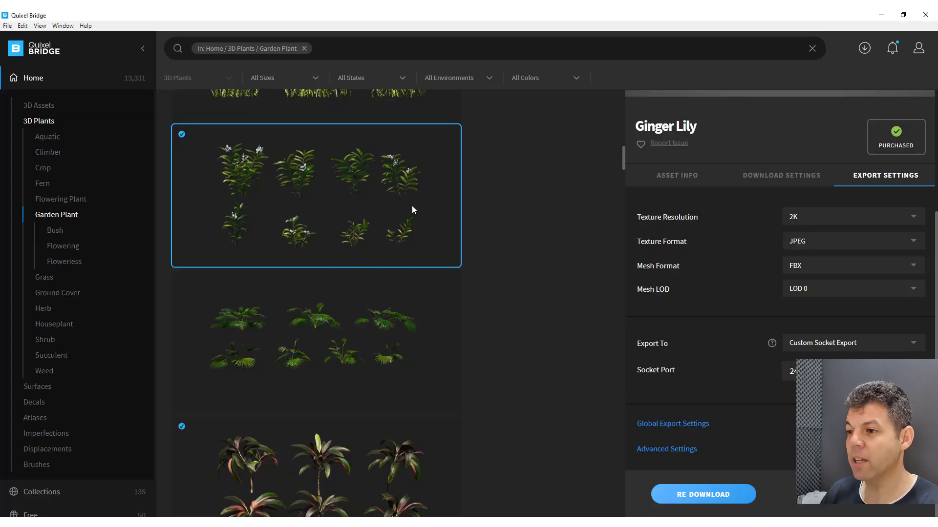
{"action": "left_click", "coordinate": [321, 332]}
{"action": "mouse_move", "coordinate": [315, 341]}
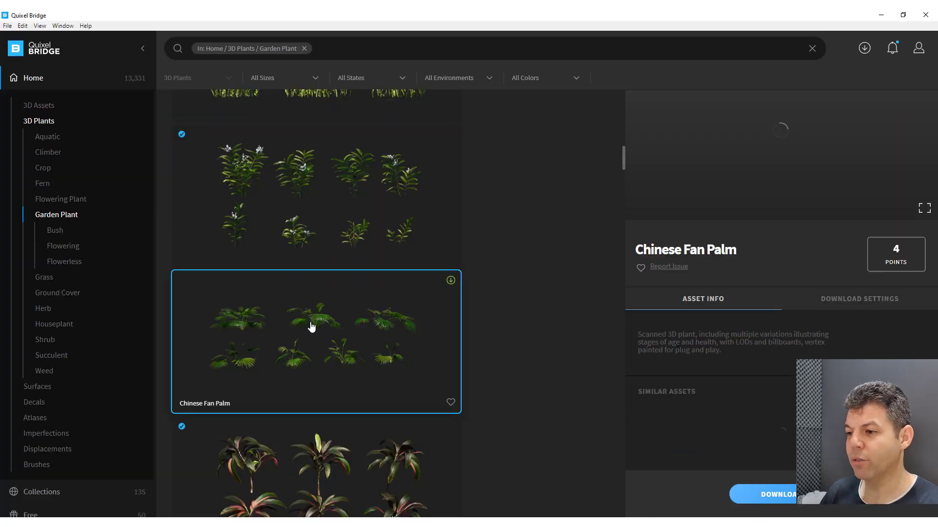
{"action": "left_click", "coordinate": [451, 282]}
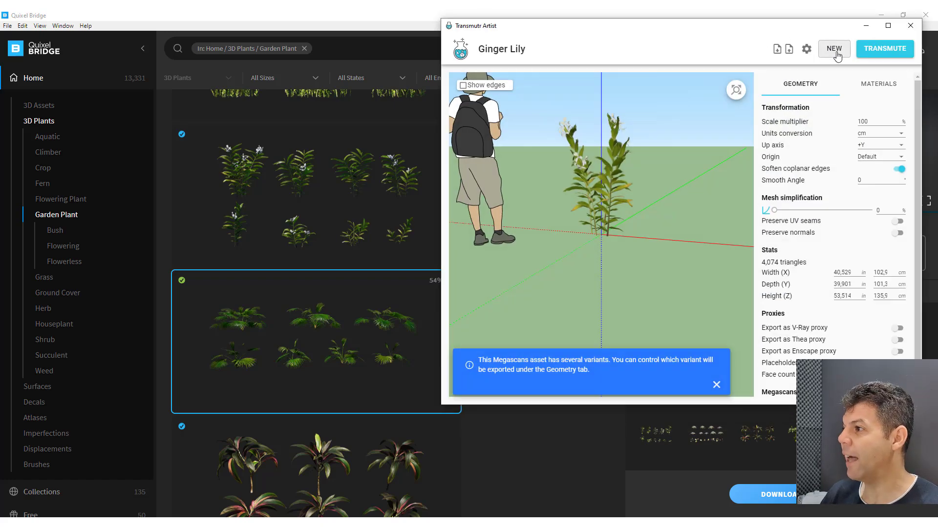
- Start a new Transmutr project, discarding the Ginger Lily model, and minimize Transmutr
{"action": "left_click", "coordinate": [834, 51]}
{"action": "left_click", "coordinate": [801, 244]}
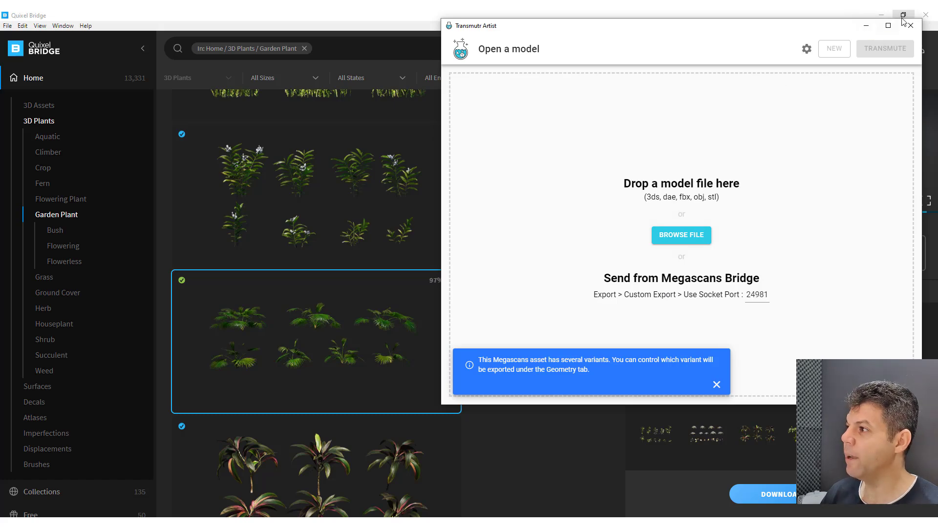
{"action": "left_click", "coordinate": [865, 27]}
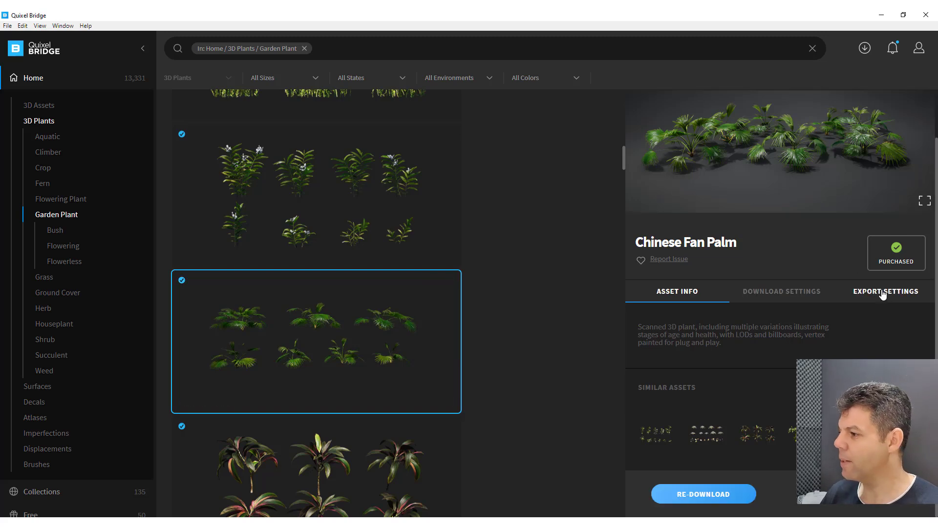
- Export the Chinese Fan Palm from Bridge and transmute it as Chinese Table Palm in Transmutr
{"action": "left_click", "coordinate": [882, 293]}
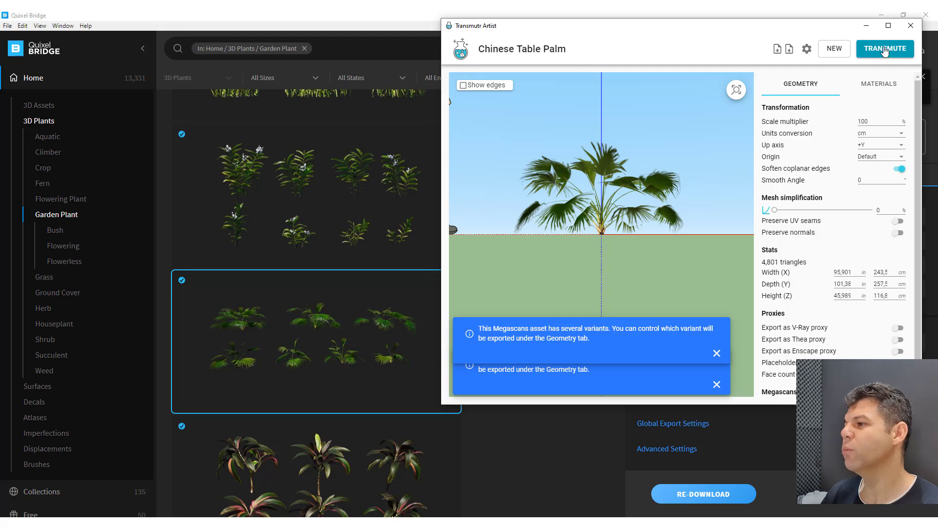
{"action": "left_click", "coordinate": [911, 27]}
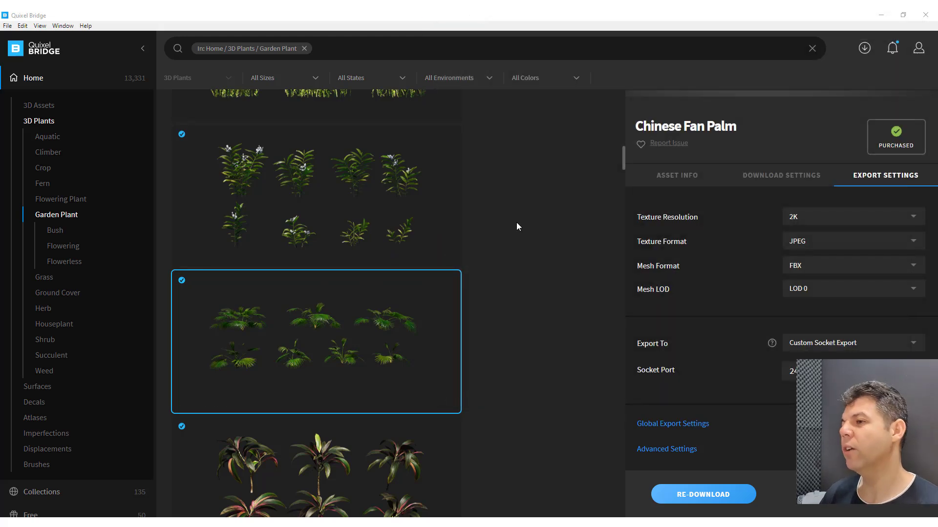